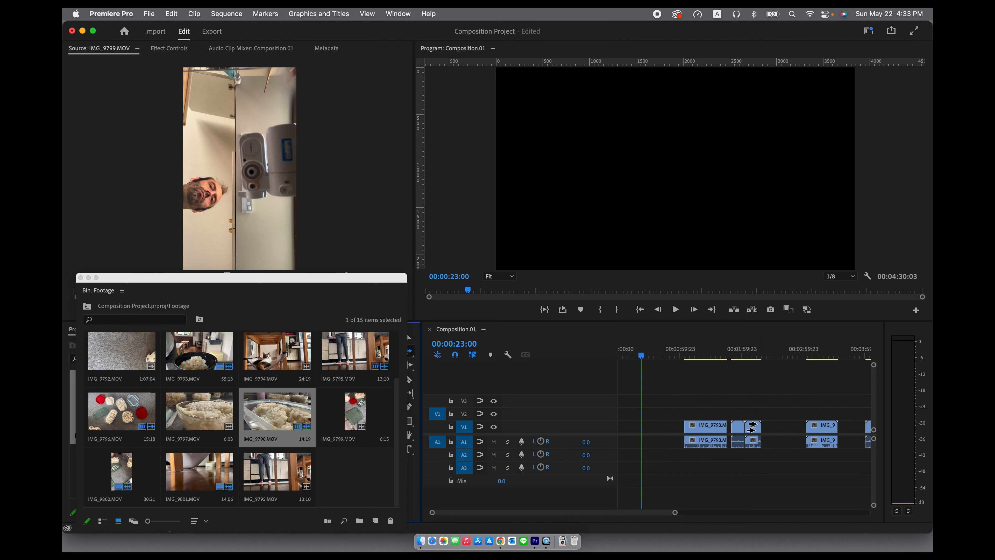
Select every clip from IMG_9793.MOV onward with the Track Select Forward tool and move them about one minute later
{"action": "scroll", "coordinate": [732, 423], "scroll_direction": "right", "scroll_amount": 2}
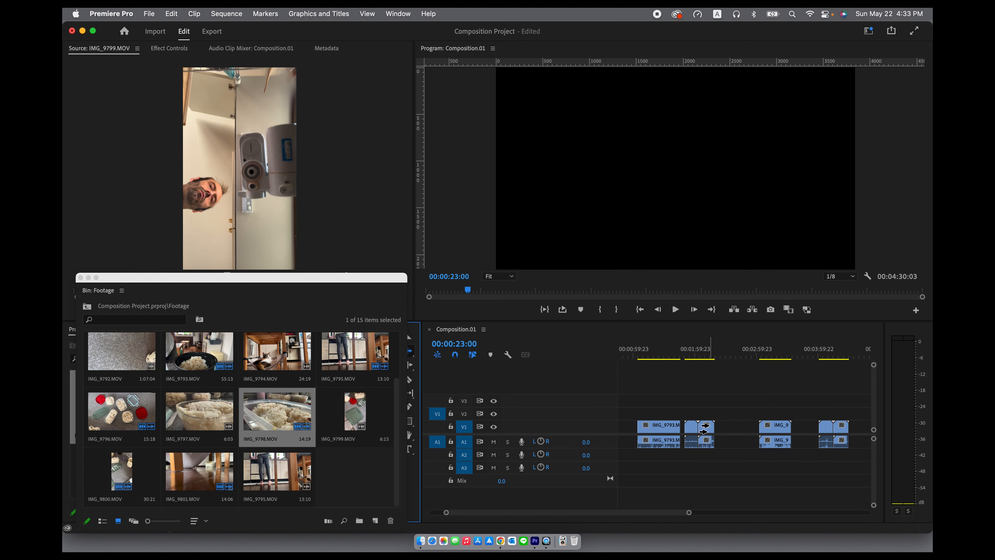
{"action": "left_click", "coordinate": [704, 428]}
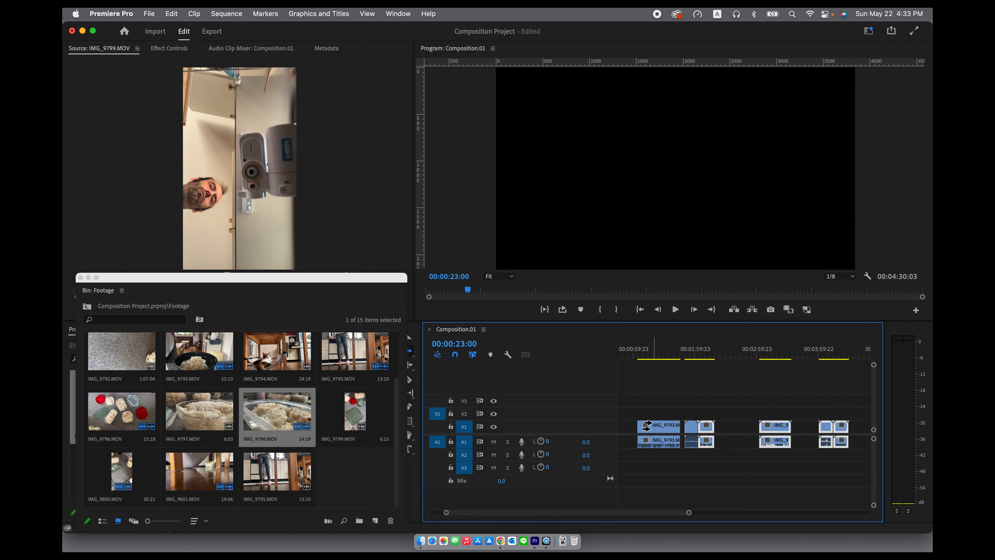
{"action": "left_click", "coordinate": [647, 427]}
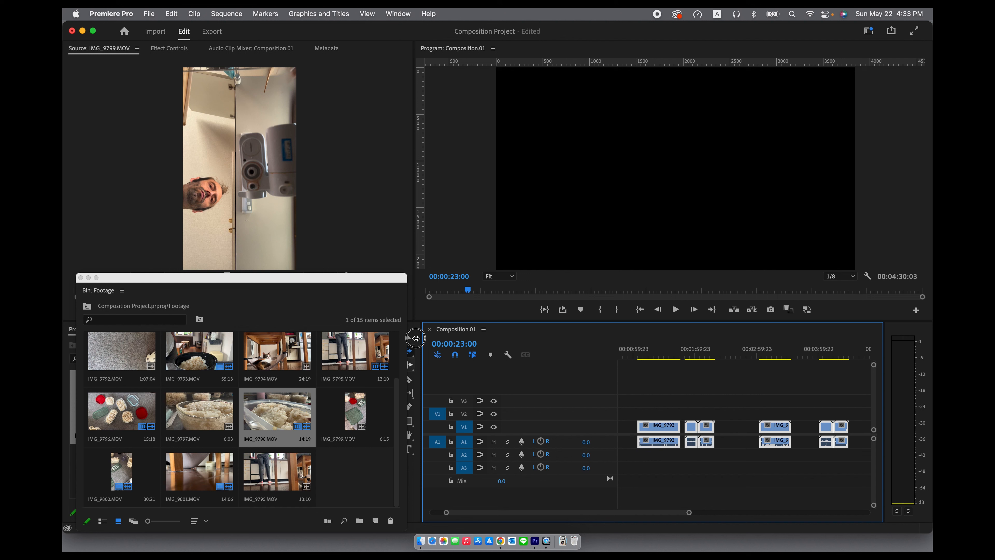
{"action": "left_click", "coordinate": [411, 342]}
{"action": "left_click_drag", "start_coordinate": [658, 427], "coordinate": [720, 433]}
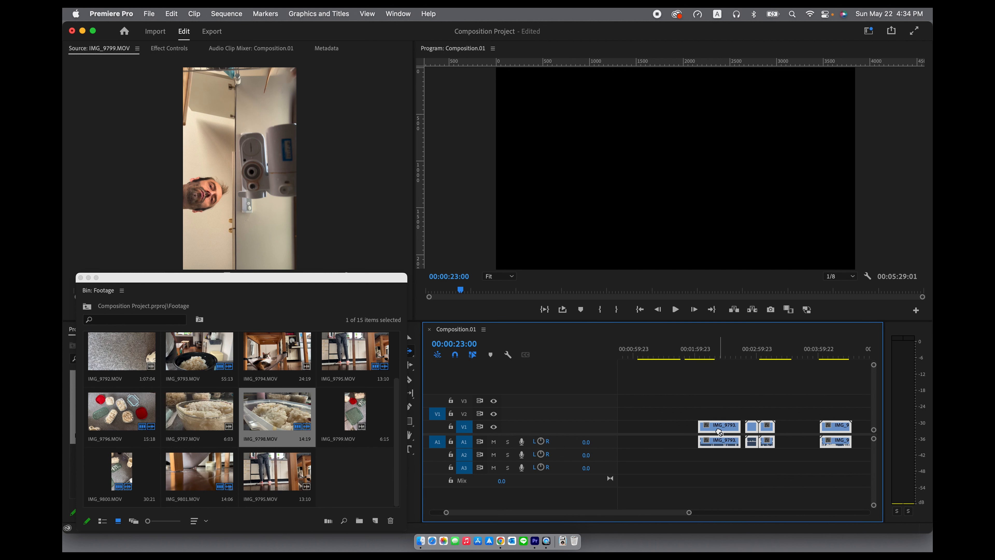
Play the IMG_9795.MOV clip from just before its start to judge where its beginning and end should be cut
{"action": "left_click", "coordinate": [749, 357]}
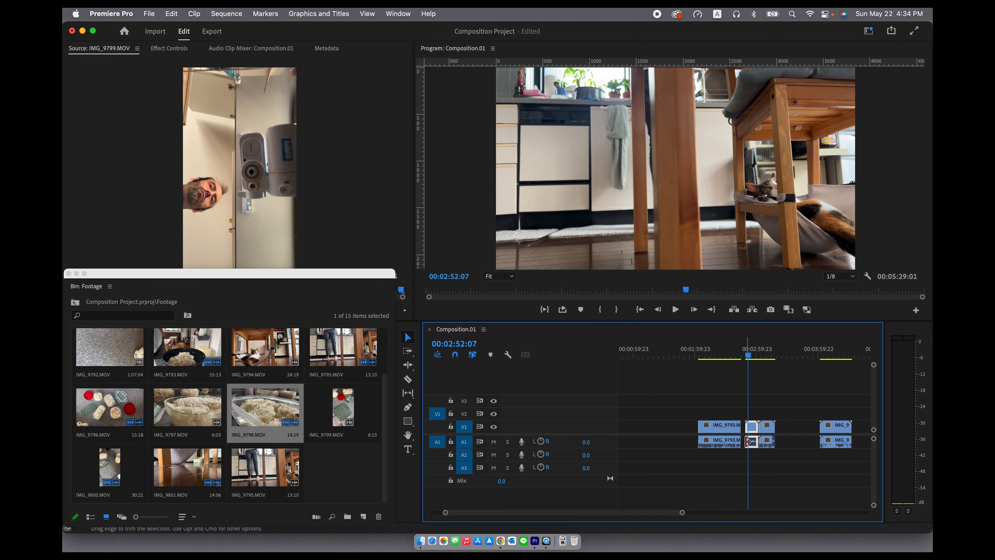
{"action": "key", "text": "equal"}
{"action": "key", "text": "equal"}
{"action": "key", "text": "equal"}
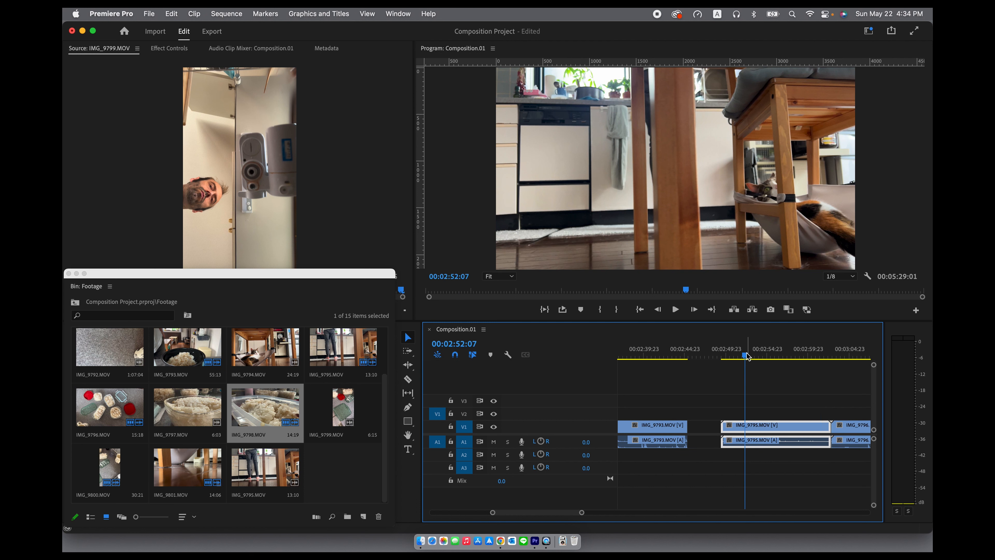
{"action": "left_click", "coordinate": [721, 356]}
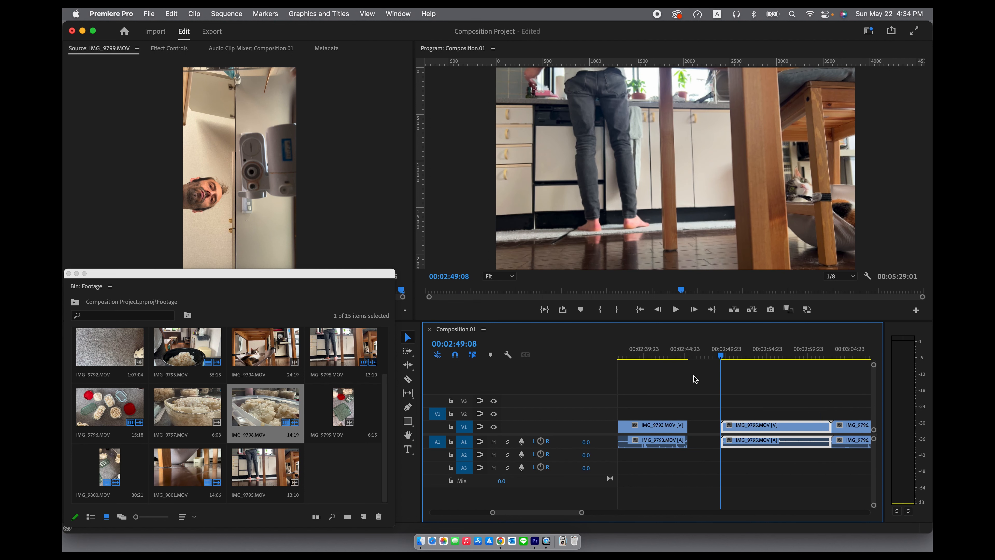
{"action": "key", "text": "Left"}
{"action": "key", "text": "Left"}
{"action": "key", "text": "Left"}
{"action": "key", "text": "Left"}
{"action": "key", "text": "Left"}
{"action": "key", "text": "Left"}
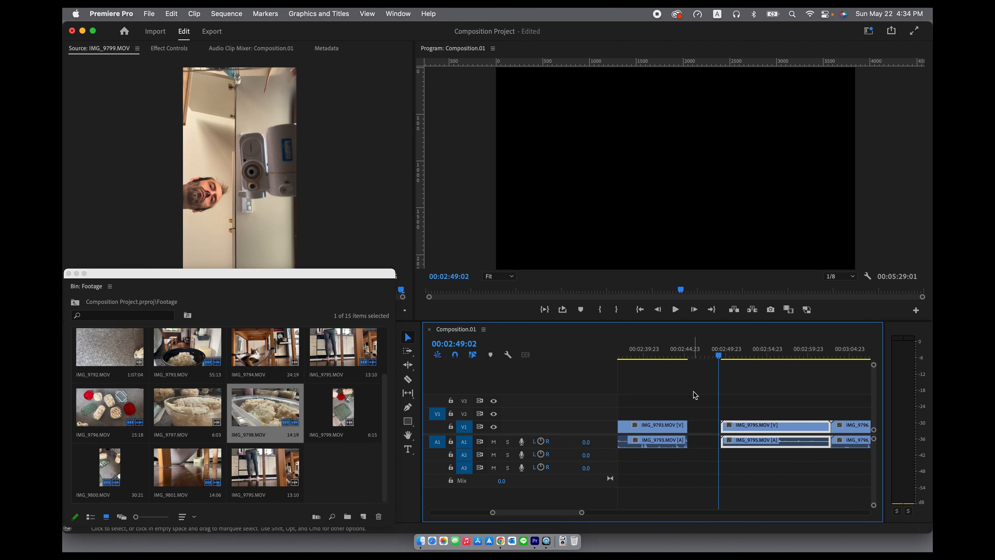
{"action": "key", "text": "space"}
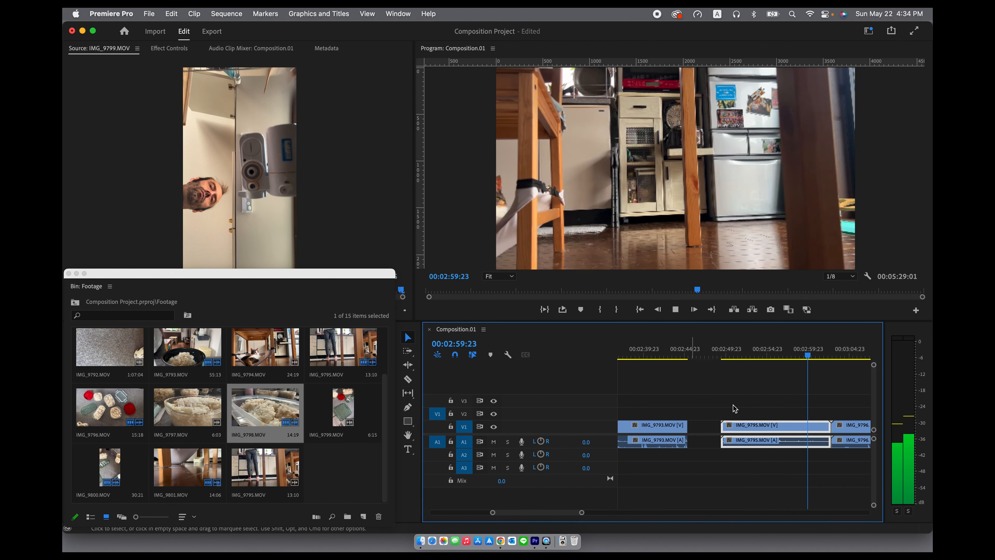
{"action": "key", "text": "space"}
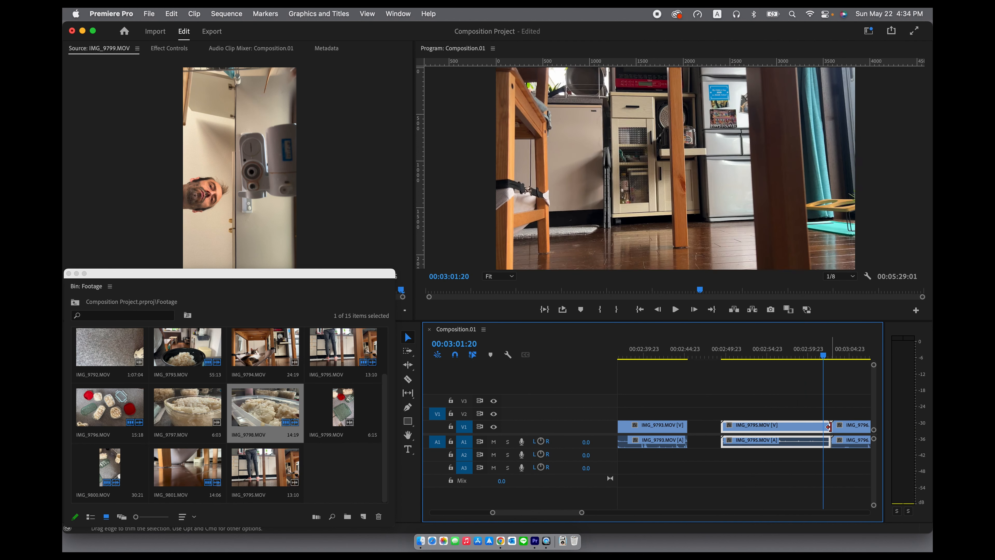
Trim IMG_9795.MOV at both ends so it runs from 00:02:51:04 to about 00:03:00:00
{"action": "left_click_drag", "start_coordinate": [828, 425], "coordinate": [805, 429]}
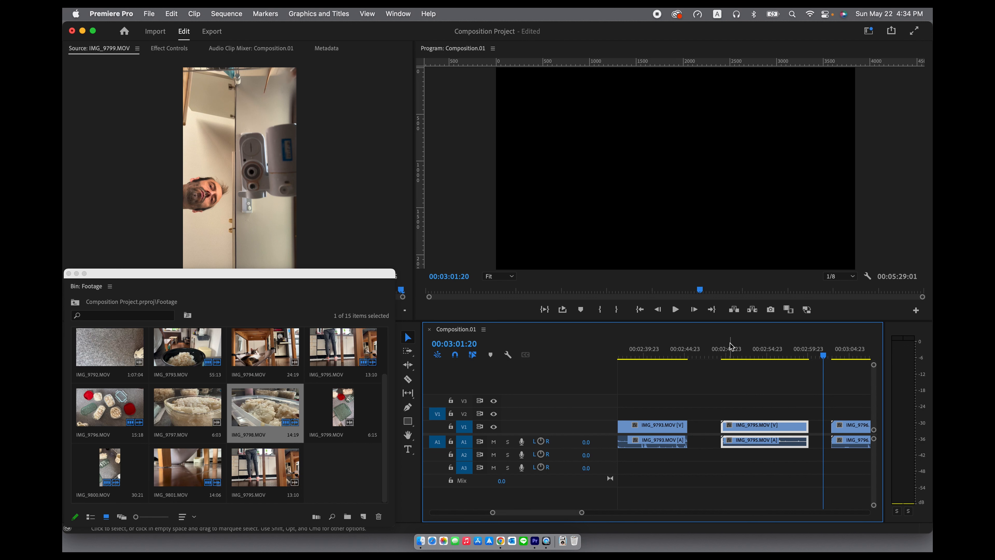
{"action": "left_click", "coordinate": [735, 354]}
{"action": "left_click_drag", "start_coordinate": [723, 425], "coordinate": [736, 427]}
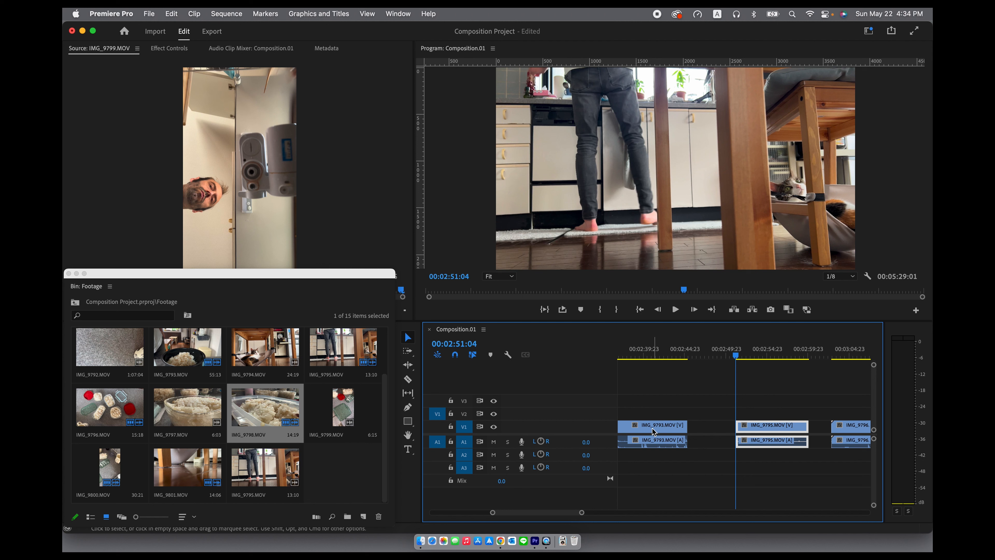
Close the gap between IMG_9793.MOV and IMG_9795.MOV by deleting the empty space between the two clips
{"action": "left_click_drag", "start_coordinate": [780, 429], "coordinate": [691, 431]}
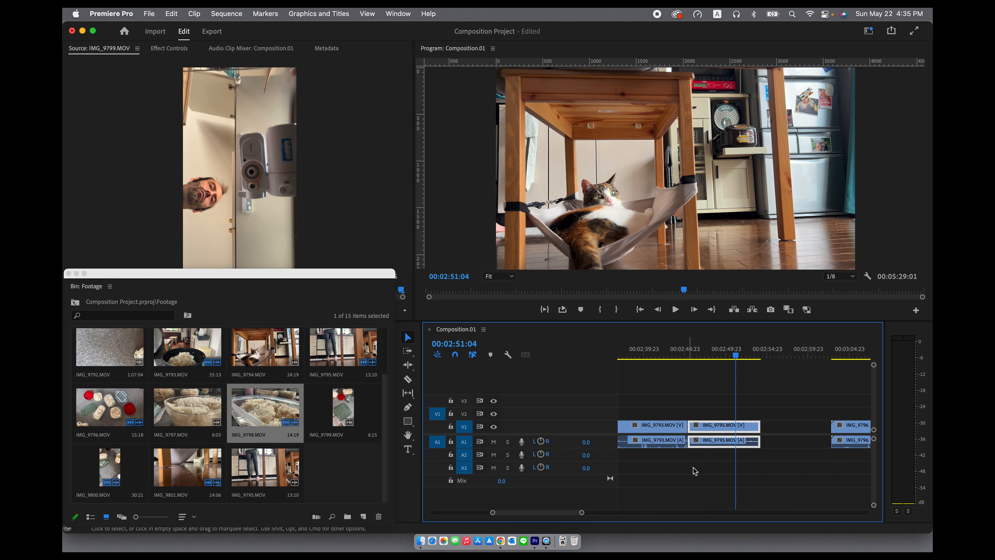
{"action": "left_click_drag", "start_coordinate": [717, 425], "coordinate": [775, 425]}
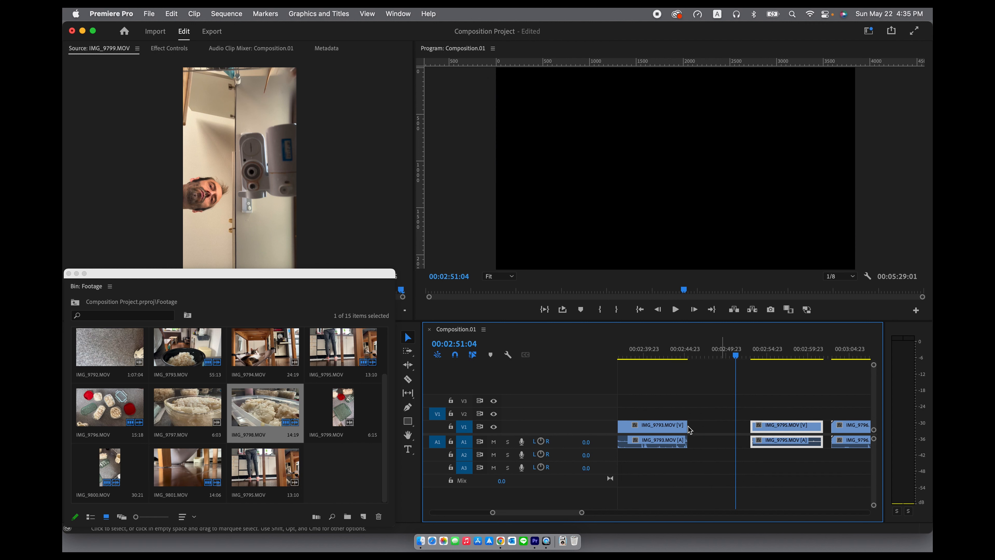
{"action": "left_click", "coordinate": [704, 432]}
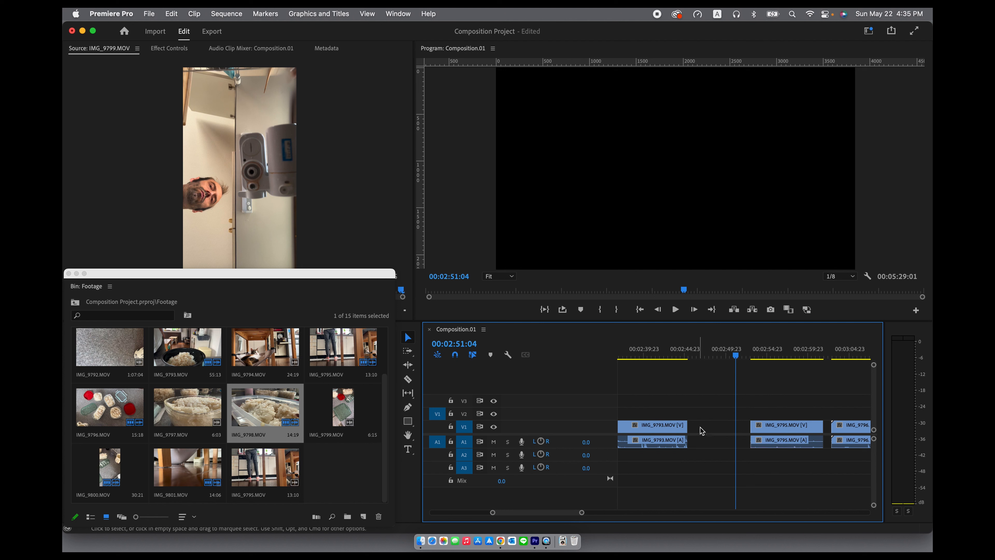
{"action": "left_click", "coordinate": [701, 429]}
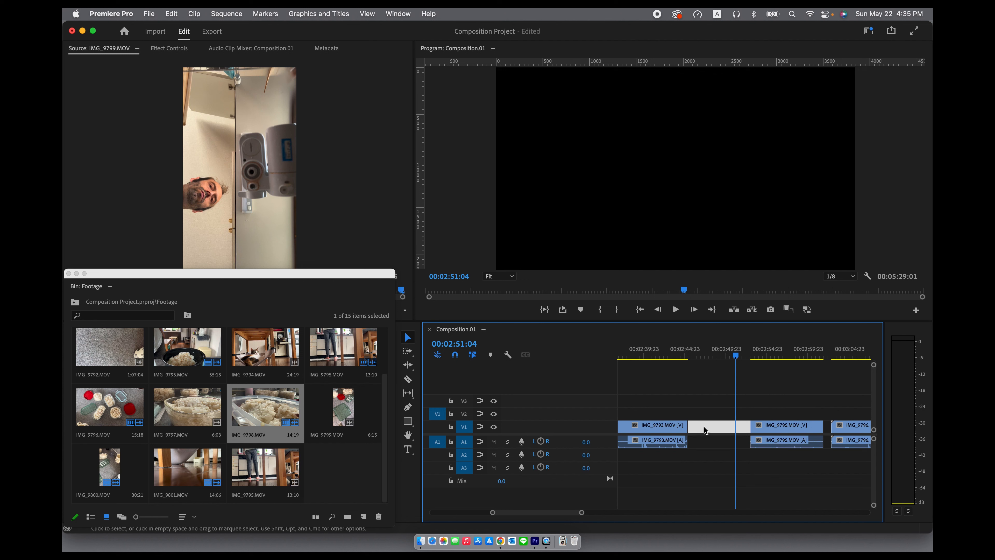
{"action": "key", "text": "Delete"}
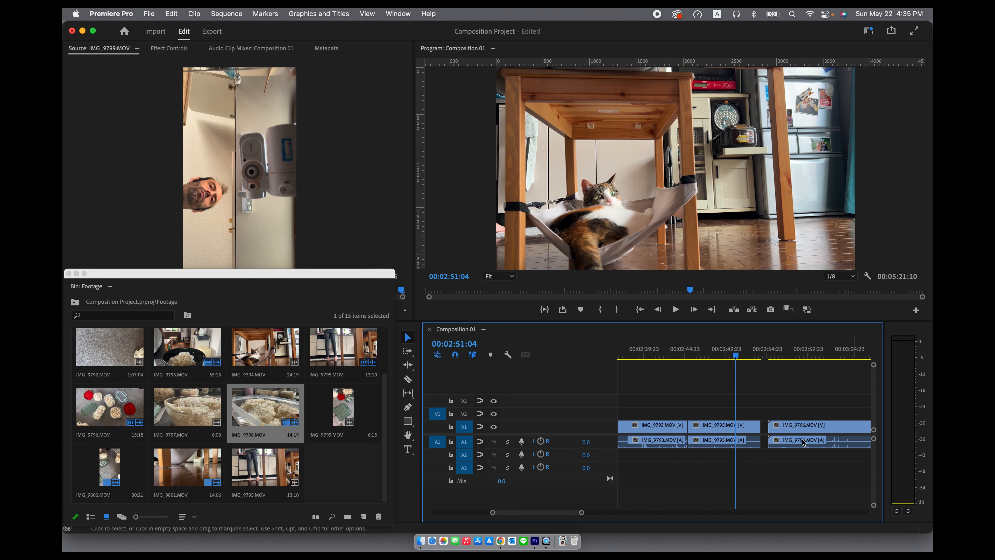
Trim about 2.5 seconds off the start of IMG_9796.MOV and delete the gap between it and IMG_9795.MOV
{"action": "left_click", "coordinate": [724, 451]}
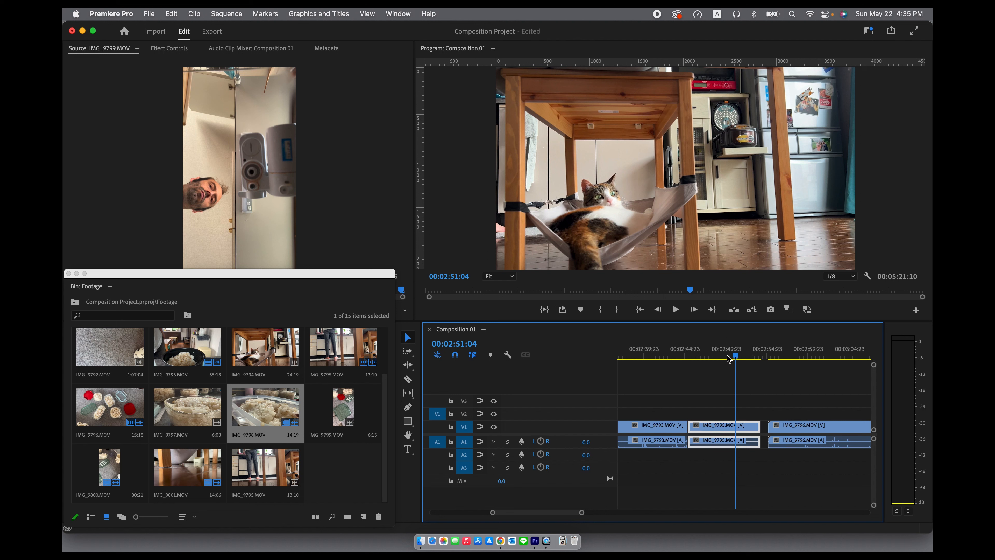
{"action": "left_click", "coordinate": [704, 355]}
{"action": "left_click_drag", "start_coordinate": [704, 354], "coordinate": [795, 356]}
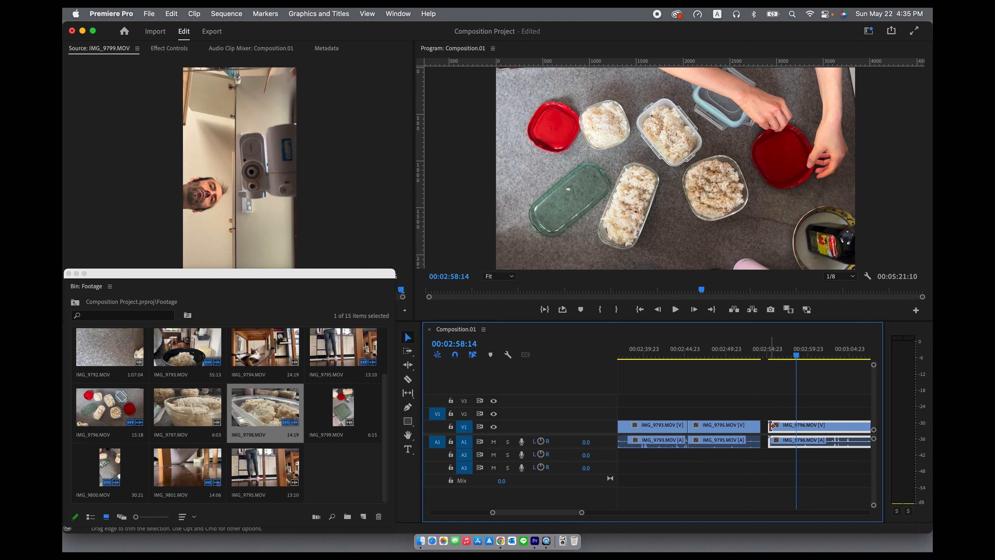
{"action": "left_click_drag", "start_coordinate": [770, 425], "coordinate": [791, 428]}
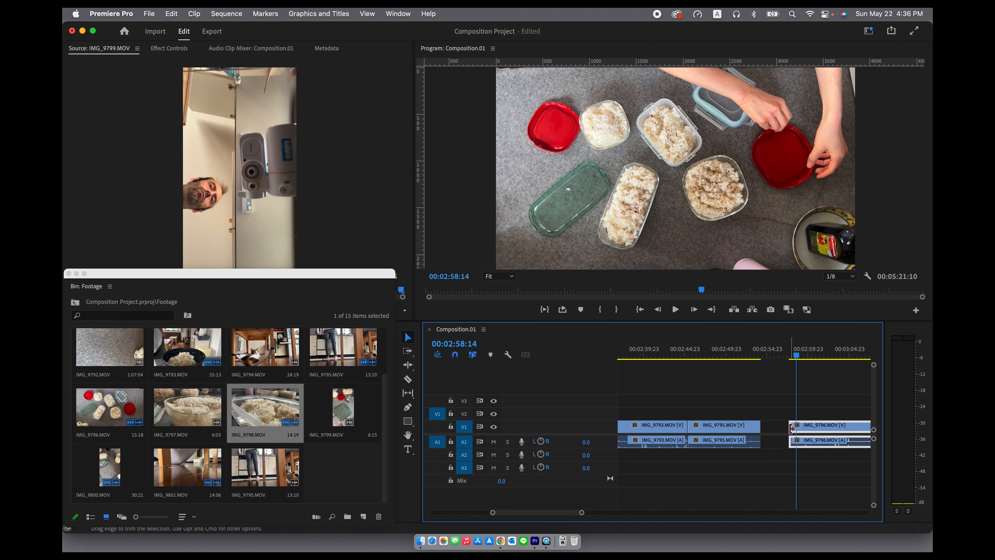
{"action": "left_click", "coordinate": [771, 428]}
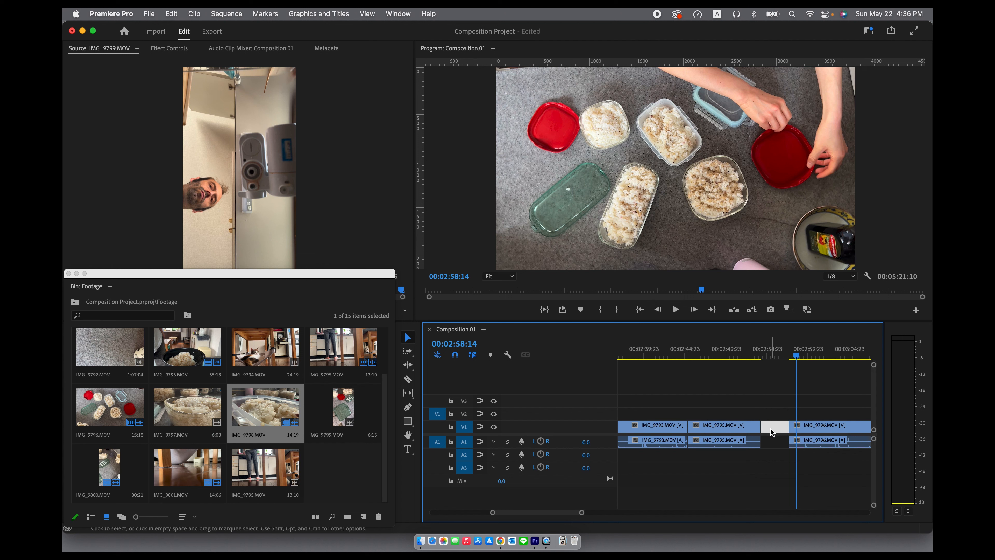
{"action": "key", "text": "Delete"}
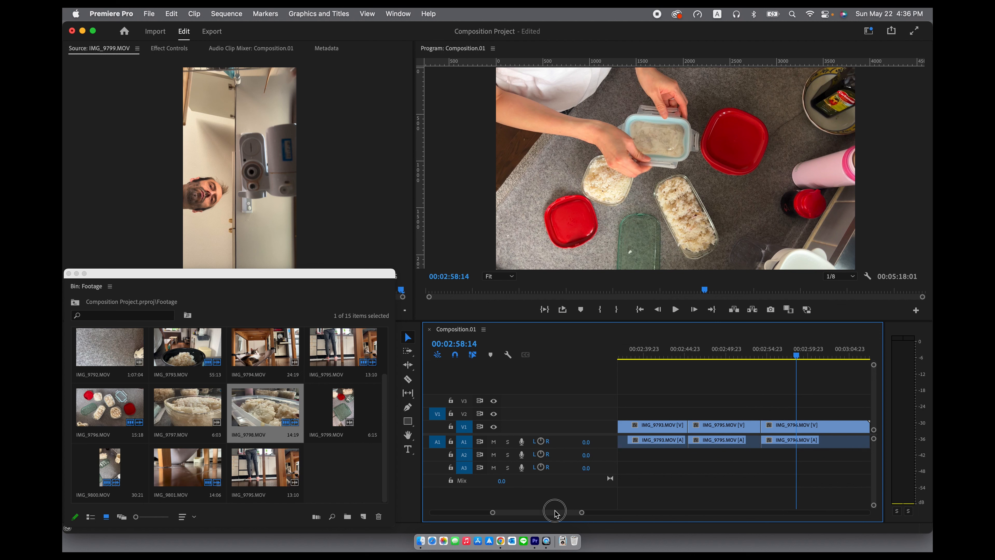
Trim the end of IMG_9796.MOV back to 00:03:05:03
{"action": "left_click_drag", "start_coordinate": [555, 512], "coordinate": [562, 511]}
{"action": "left_click_drag", "start_coordinate": [665, 355], "coordinate": [715, 356]}
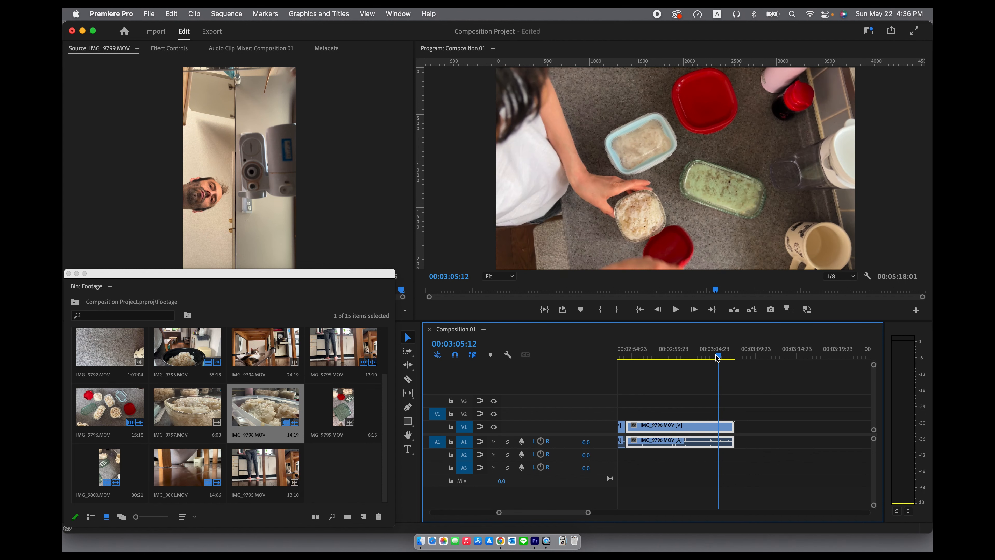
{"action": "left_click_drag", "start_coordinate": [733, 426], "coordinate": [714, 426]}
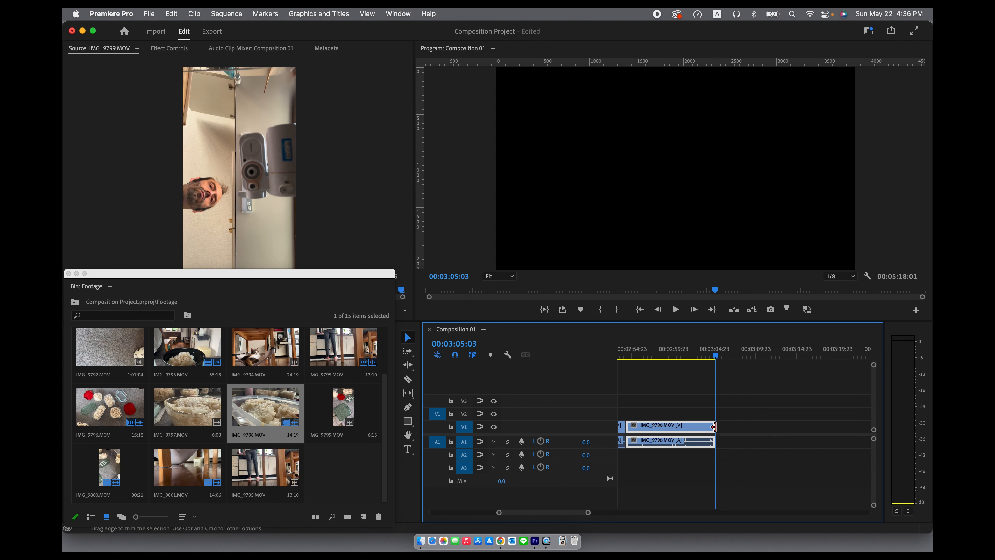
Scrub through the IMG_9800.MOV clip and park the playhead at 00:04:10:01
{"action": "key", "text": "minus"}
{"action": "key", "text": "minus"}
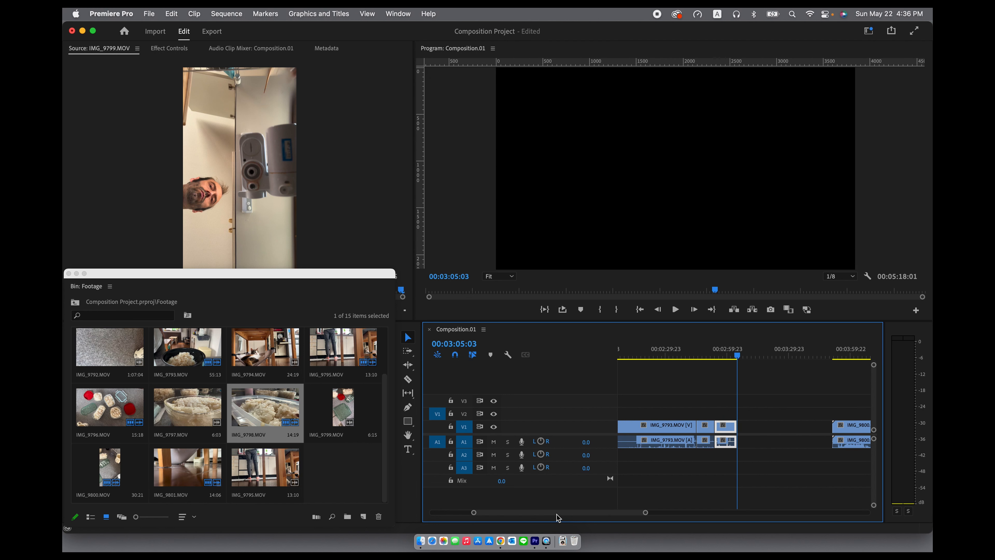
{"action": "left_click_drag", "start_coordinate": [556, 512], "coordinate": [583, 511]}
{"action": "left_click", "coordinate": [678, 356]}
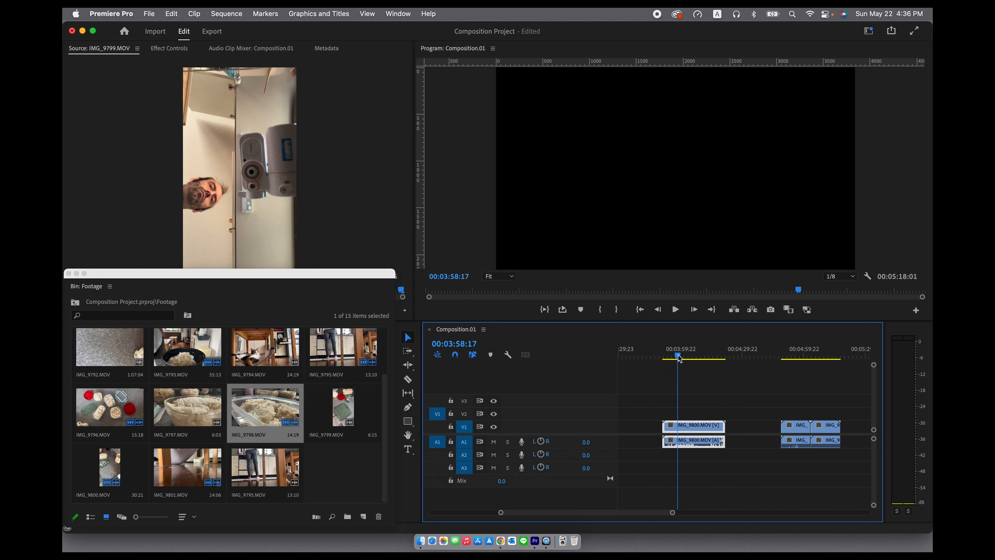
{"action": "left_click_drag", "start_coordinate": [690, 360], "coordinate": [703, 359]}
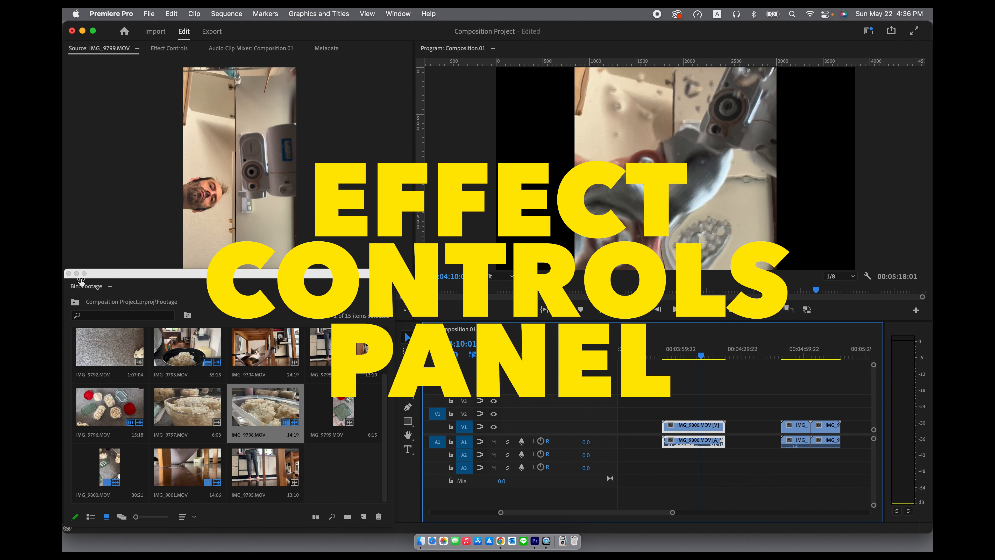
Close the Footage bin window and open the Effect Controls of the vertical IMG_9800.MOV clip to review its properties
{"action": "left_click", "coordinate": [69, 274]}
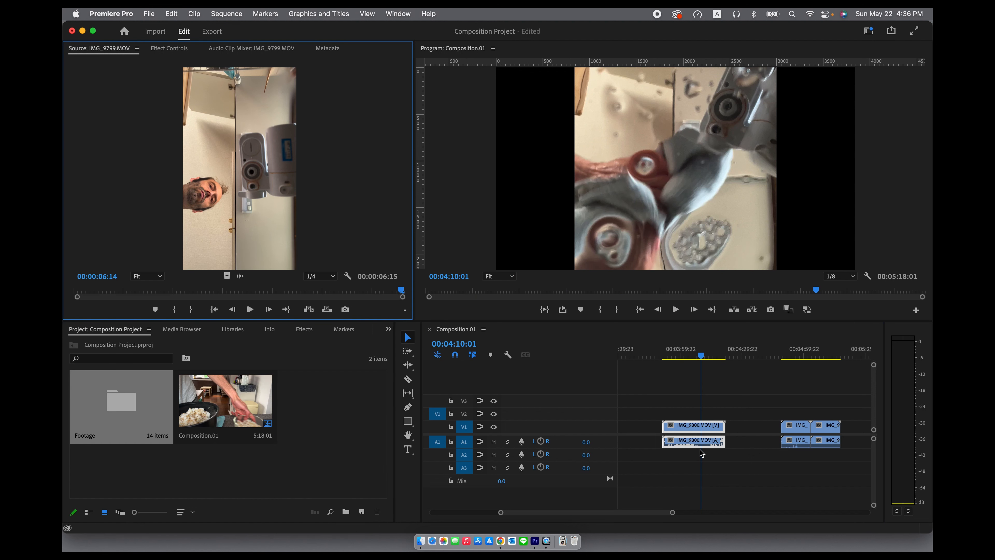
{"action": "left_click", "coordinate": [704, 432]}
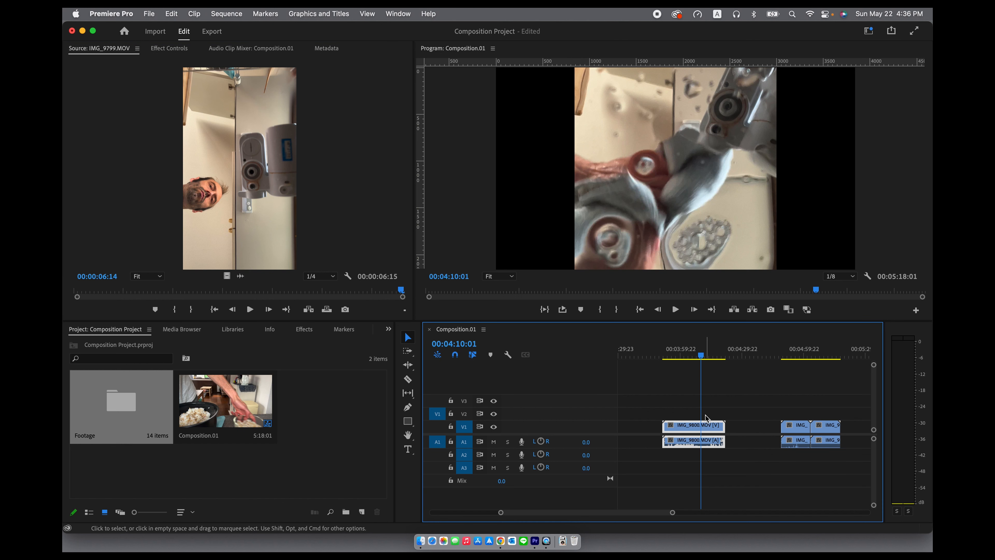
{"action": "double_click", "coordinate": [701, 430]}
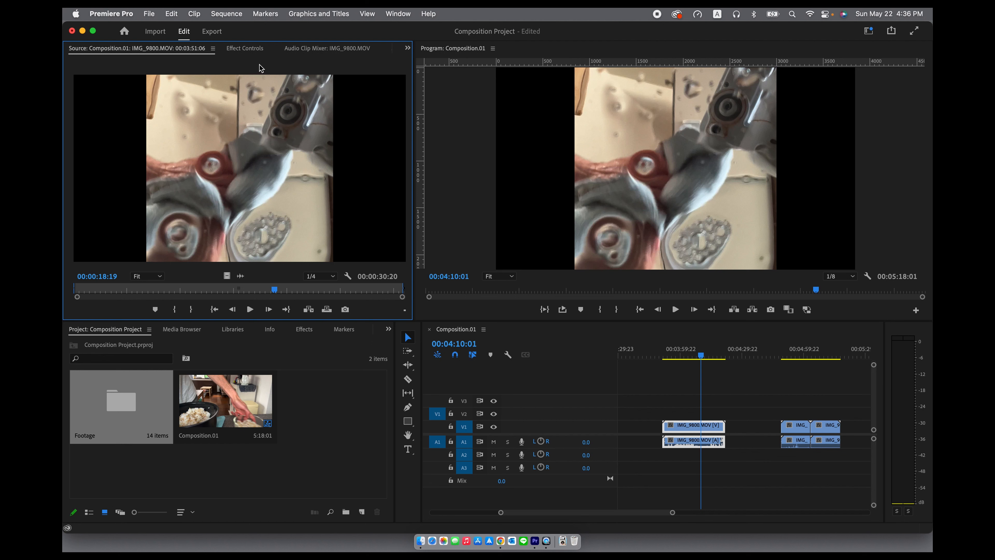
{"action": "left_click", "coordinate": [246, 48]}
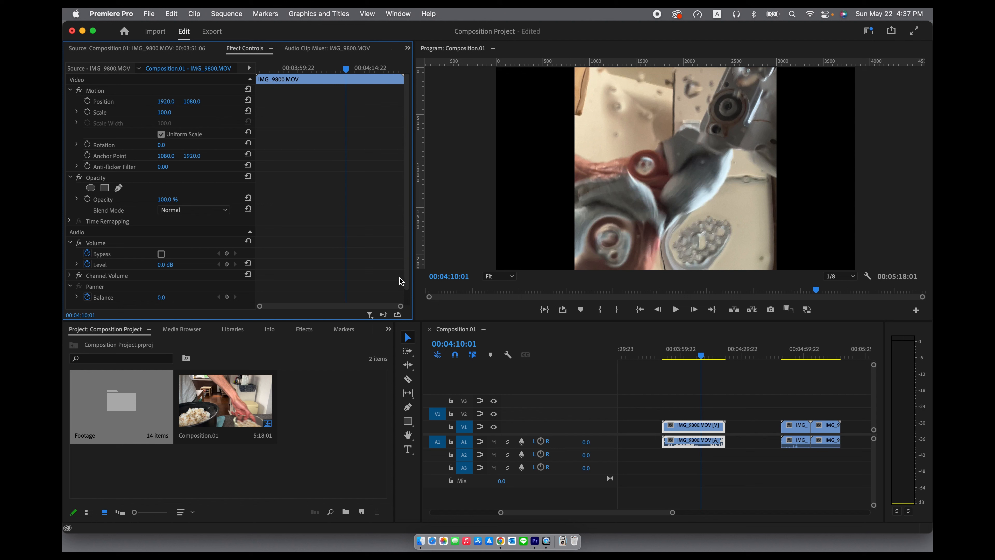
{"action": "scroll", "coordinate": [210, 157], "scroll_direction": "down", "scroll_amount": 1}
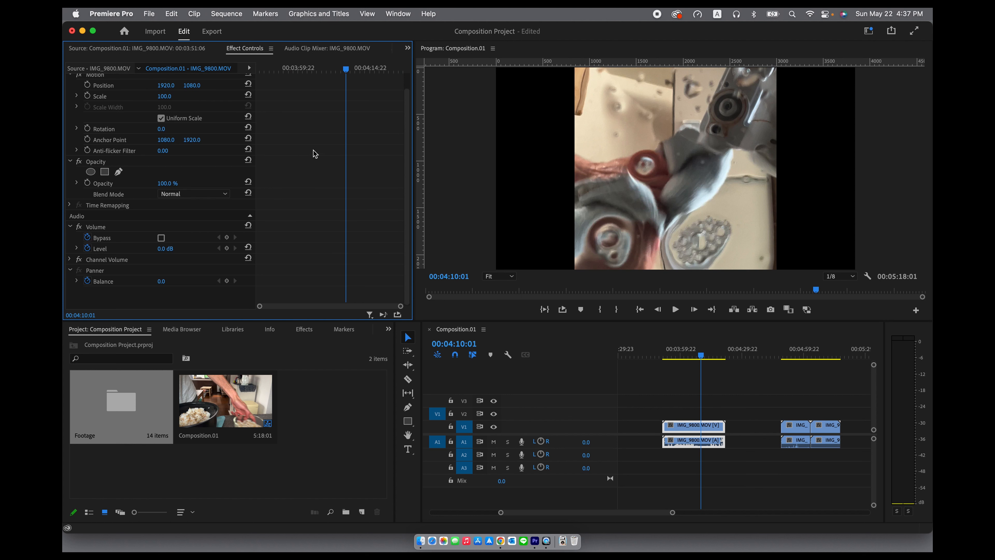
{"action": "scroll", "coordinate": [408, 181], "scroll_direction": "up", "scroll_amount": 1}
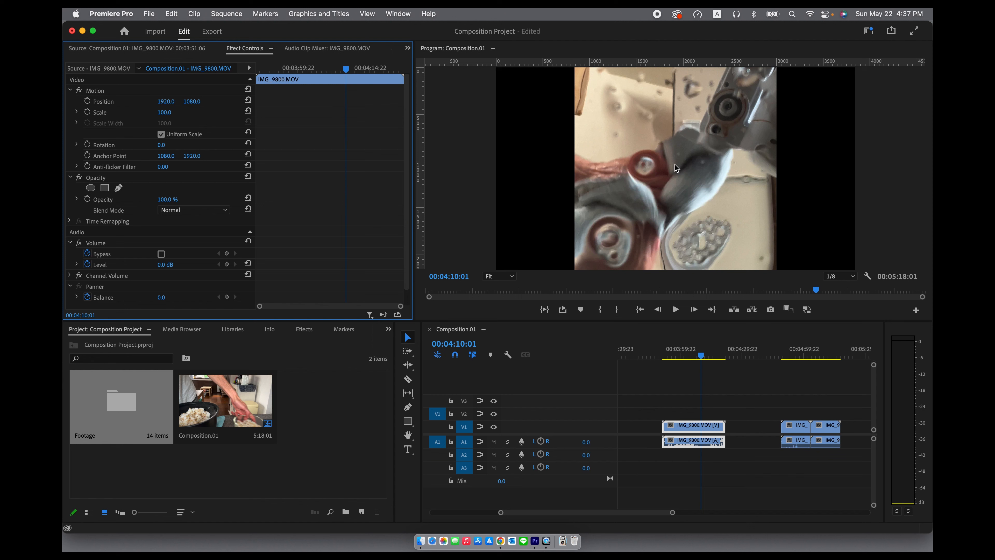
Scale the vertical IMG_9800.MOV clip up to 183 so it fills the full width of the frame
{"action": "left_click_drag", "start_coordinate": [165, 112], "coordinate": [228, 112]}
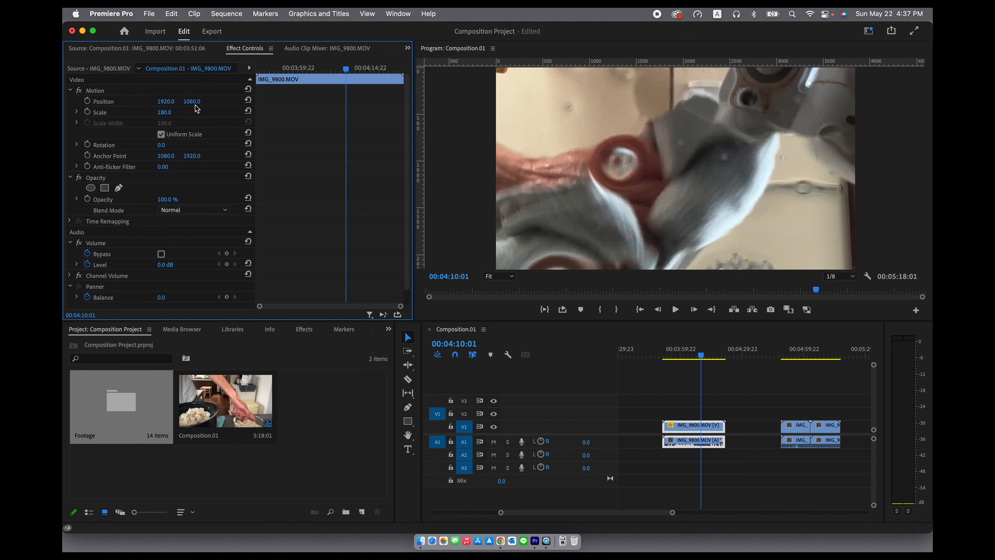
{"action": "left_click", "coordinate": [164, 116]}
{"action": "mouse_move", "coordinate": [164, 113]}
{"action": "left_mouse_down"}
{"action": "mouse_move", "coordinate": [98, 112]}
{"action": "mouse_move", "coordinate": [164, 112]}
{"action": "left_mouse_up"}
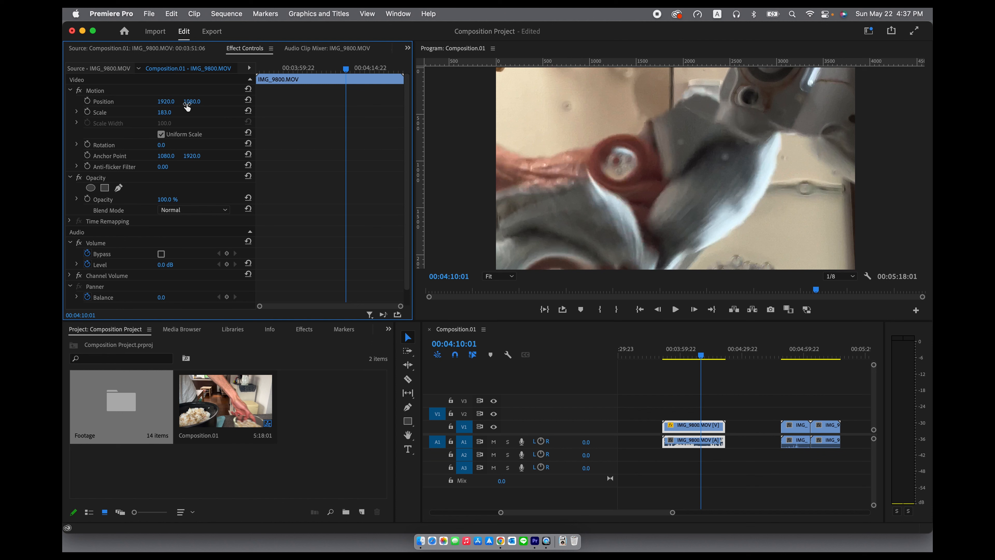
Reset the vertical IMG_9800.MOV clip's position and scale to their defaults and set its rotation to -90°
{"action": "left_click_drag", "start_coordinate": [191, 101], "coordinate": [591, 101]}
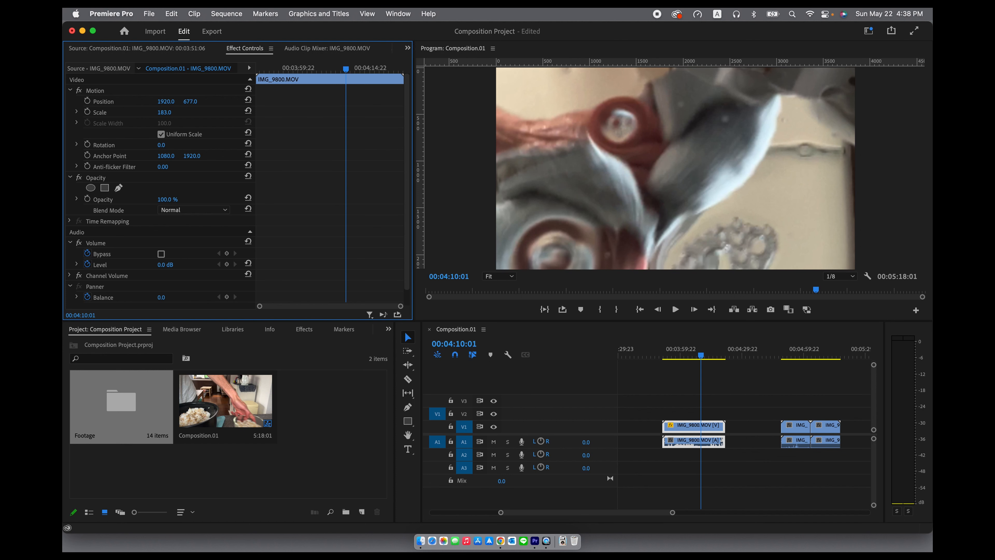
{"action": "left_click", "coordinate": [248, 100]}
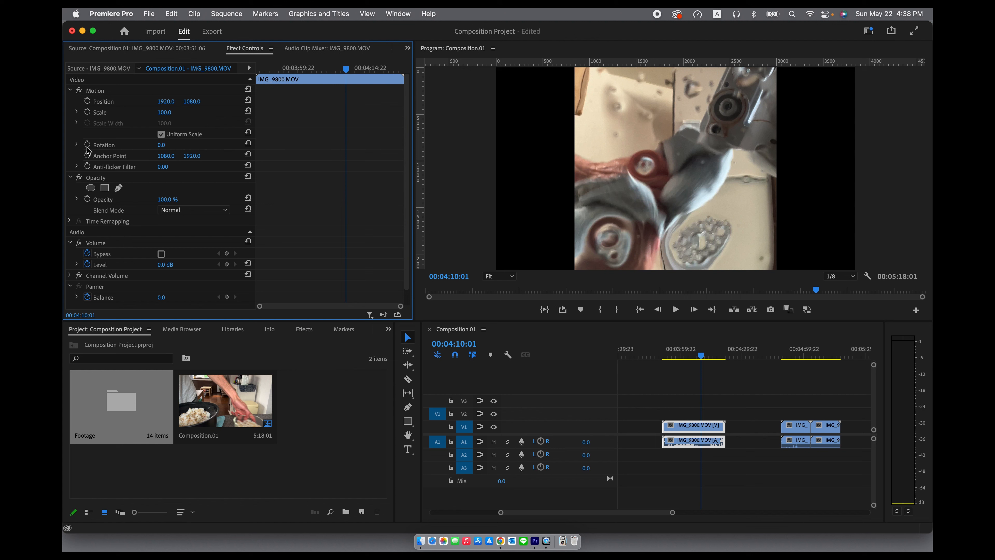
{"action": "left_click", "coordinate": [161, 146]}
{"action": "key", "text": "Return"}
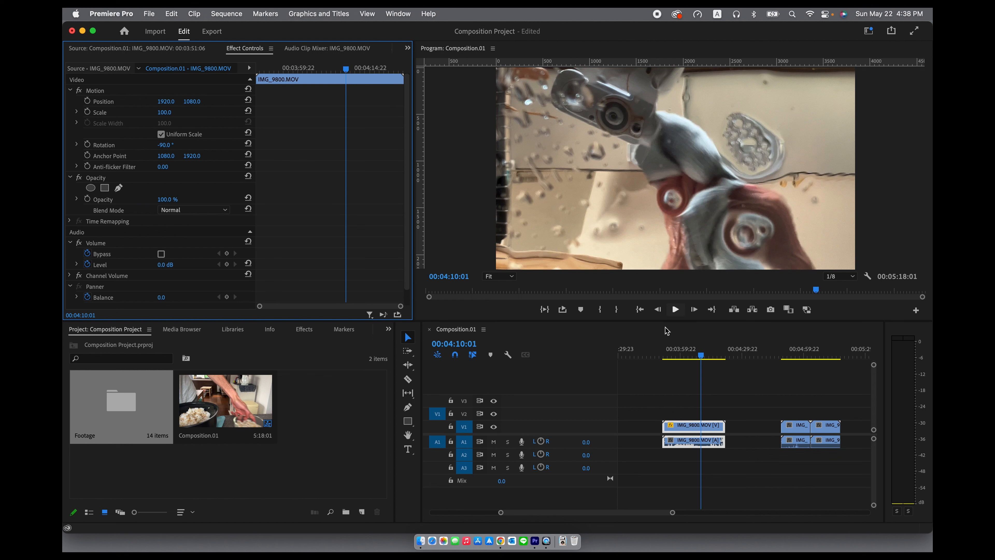
Trim the start of the IMG_9800.MOV clip to 00:03:56:16 and its end to 00:04:11:07
{"action": "left_click", "coordinate": [669, 356]}
{"action": "left_click_drag", "start_coordinate": [670, 358], "coordinate": [674, 360]}
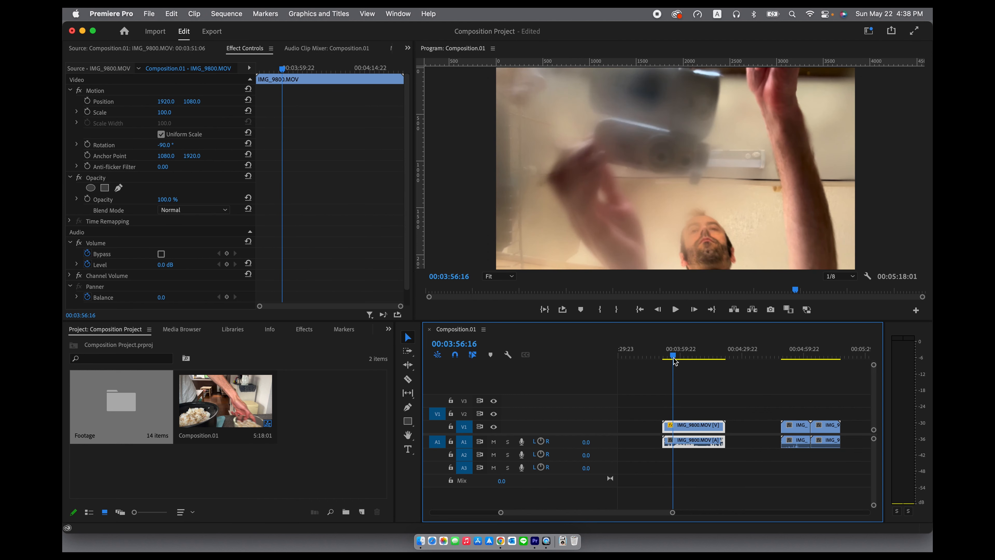
{"action": "left_click_drag", "start_coordinate": [666, 427], "coordinate": [673, 426]}
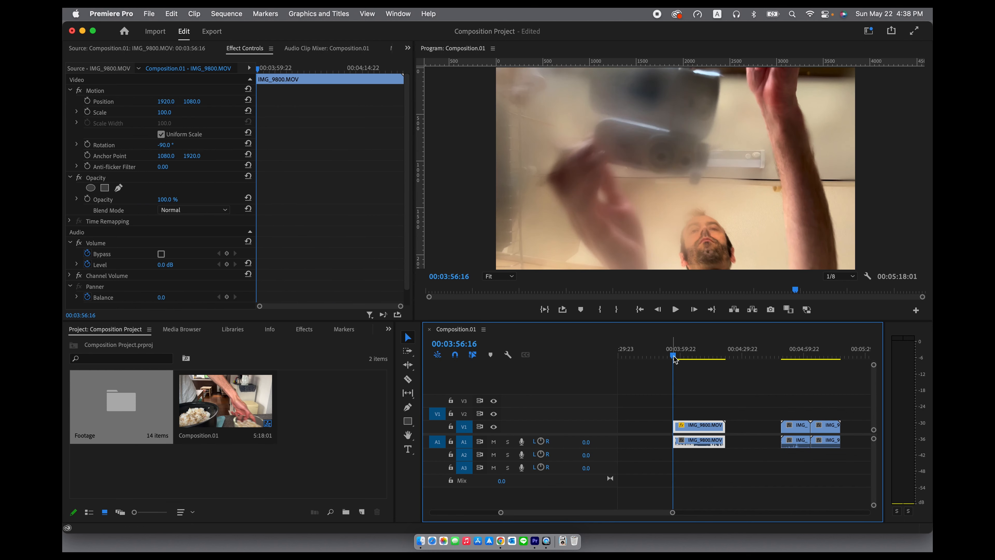
{"action": "left_click_drag", "start_coordinate": [674, 359], "coordinate": [704, 359]}
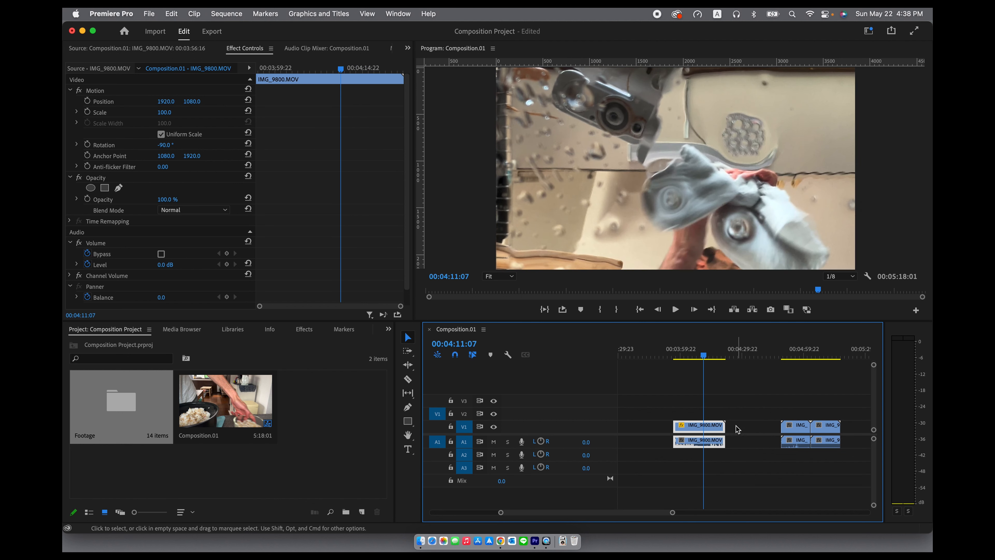
{"action": "left_click_drag", "start_coordinate": [724, 425], "coordinate": [704, 424]}
Close the empty gap in front of the trimmed IMG_9800.MOV clip on V1
{"action": "scroll", "coordinate": [638, 510], "scroll_direction": "left", "scroll_amount": 5}
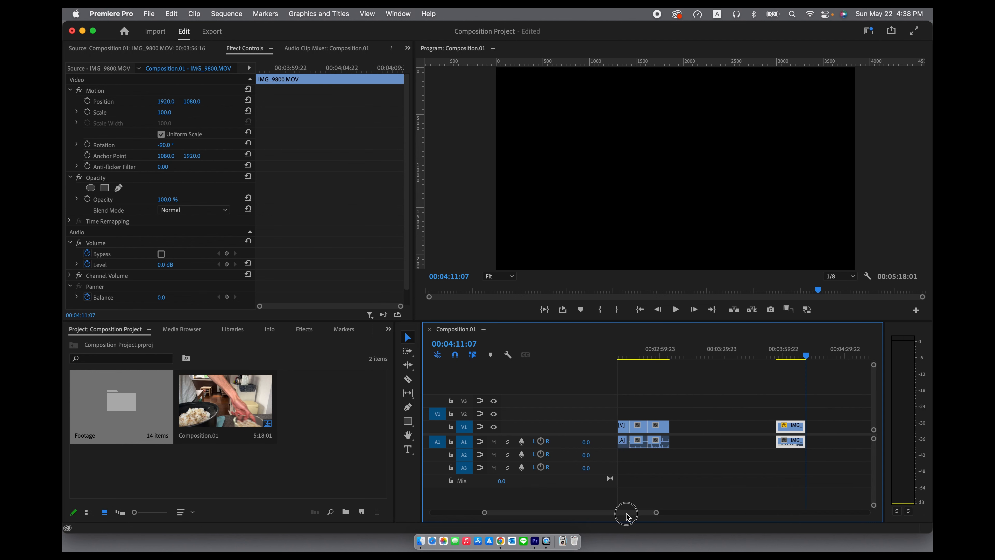
{"action": "left_click", "coordinate": [739, 431]}
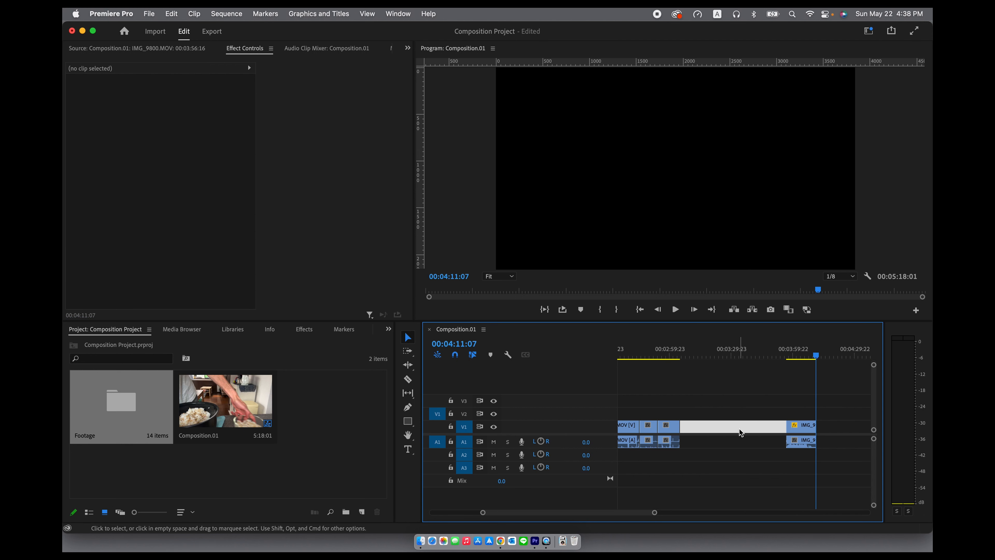
{"action": "key", "text": "Delete"}
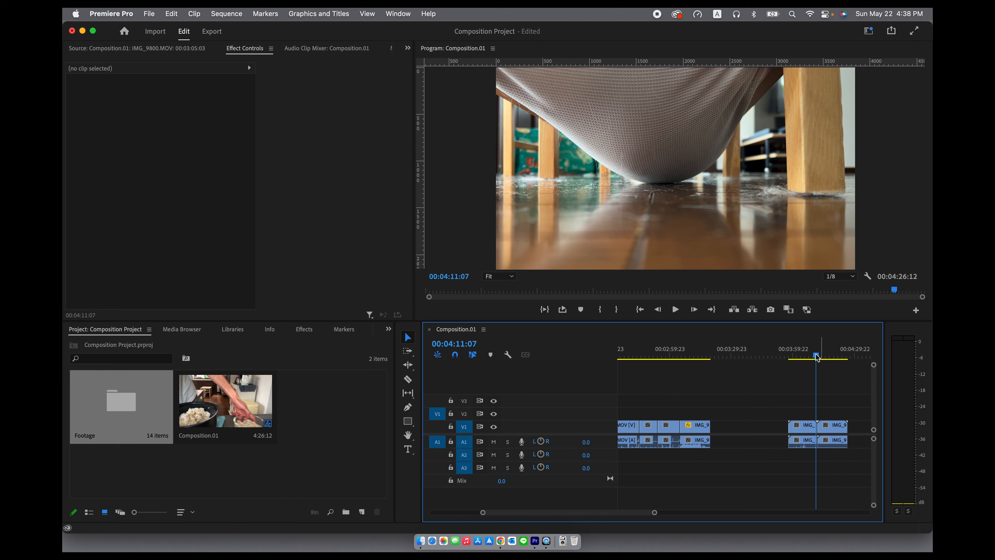
Trim the start of the IMG_9801.MOV clip forward to 00:03:59:03
{"action": "left_click_drag", "start_coordinate": [815, 355], "coordinate": [787, 358]}
{"action": "scroll", "coordinate": [800, 404], "scroll_direction": "up", "scroll_amount": 3}
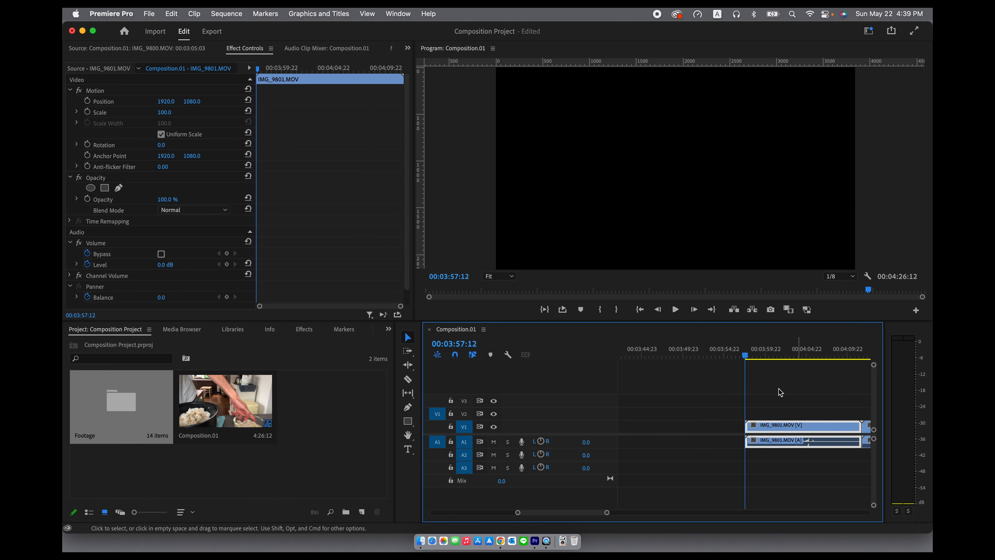
{"action": "mouse_move", "coordinate": [745, 357]}
{"action": "left_mouse_down"}
{"action": "mouse_move", "coordinate": [778, 360]}
{"action": "mouse_move", "coordinate": [752, 364]}
{"action": "mouse_move", "coordinate": [761, 367]}
{"action": "left_mouse_up"}
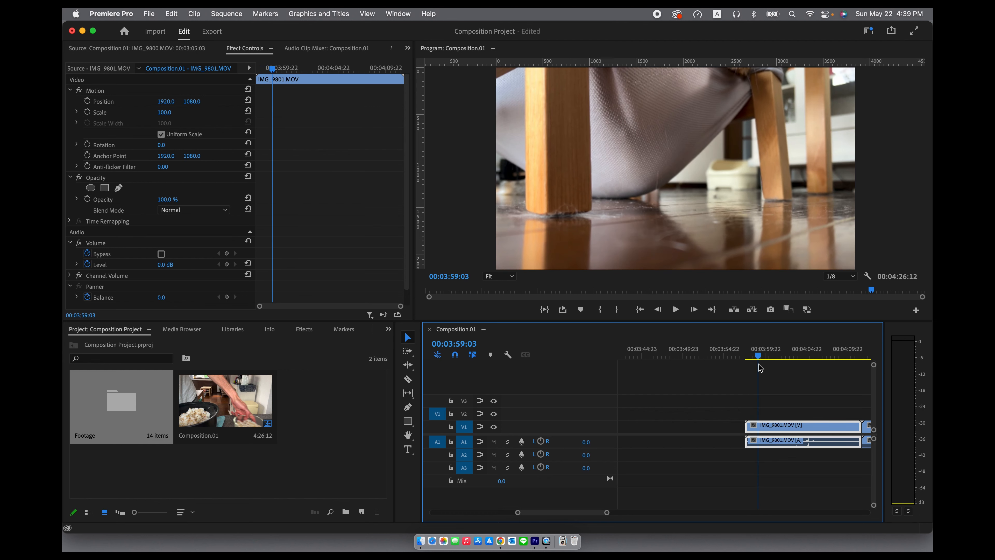
{"action": "left_click_drag", "start_coordinate": [748, 427], "coordinate": [759, 427]}
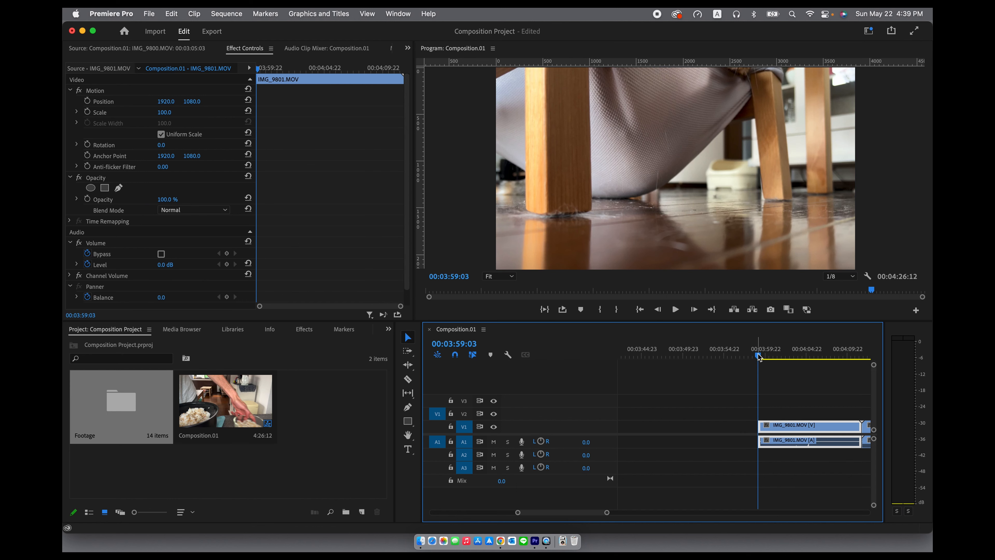
Trim the end of IMG_9801.MOV back to 00:04:01:23 and close the gap in front of the clip
{"action": "left_click", "coordinate": [762, 357]}
{"action": "left_click_drag", "start_coordinate": [763, 357], "coordinate": [781, 367]}
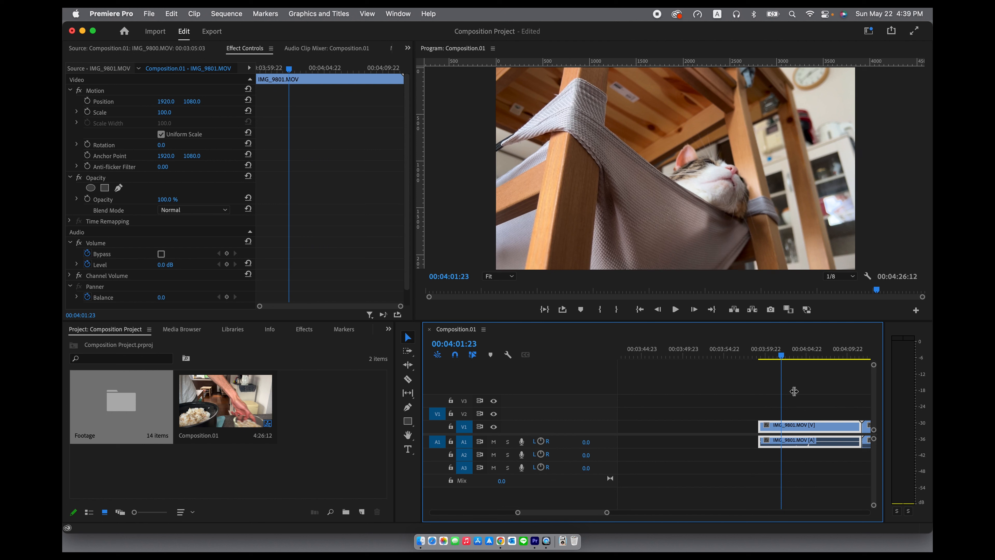
{"action": "left_click_drag", "start_coordinate": [857, 429], "coordinate": [778, 431]}
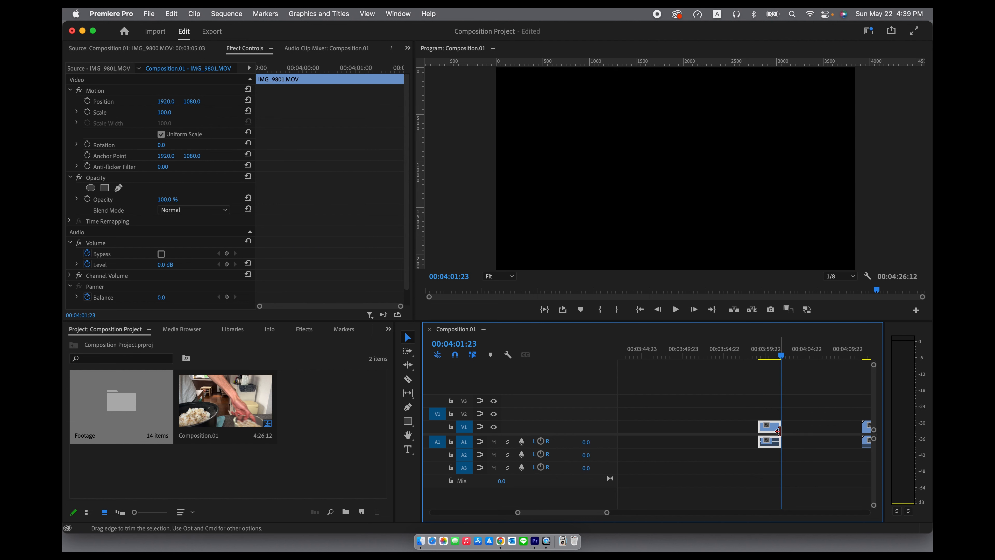
{"action": "left_click", "coordinate": [708, 427]}
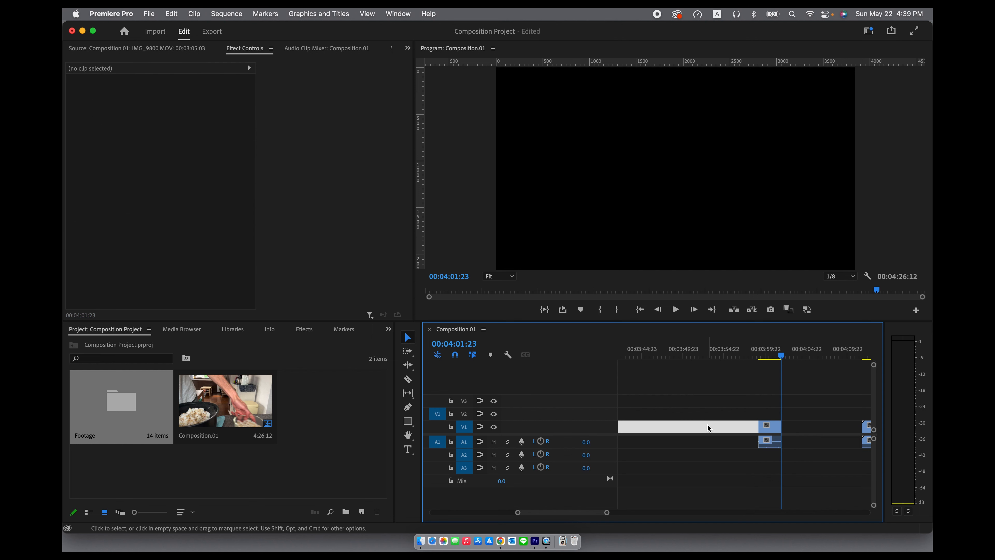
{"action": "key", "text": "Delete"}
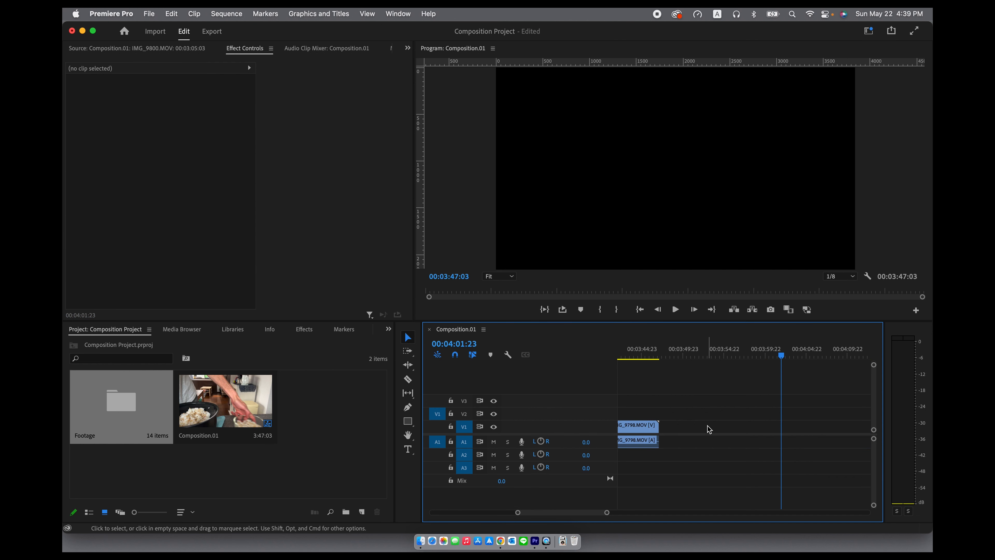
Scrub through the last clip, IMG_9798.MOV, and park the playhead at 00:03:40:15
{"action": "scroll", "coordinate": [708, 429], "scroll_direction": "left", "scroll_amount": 5}
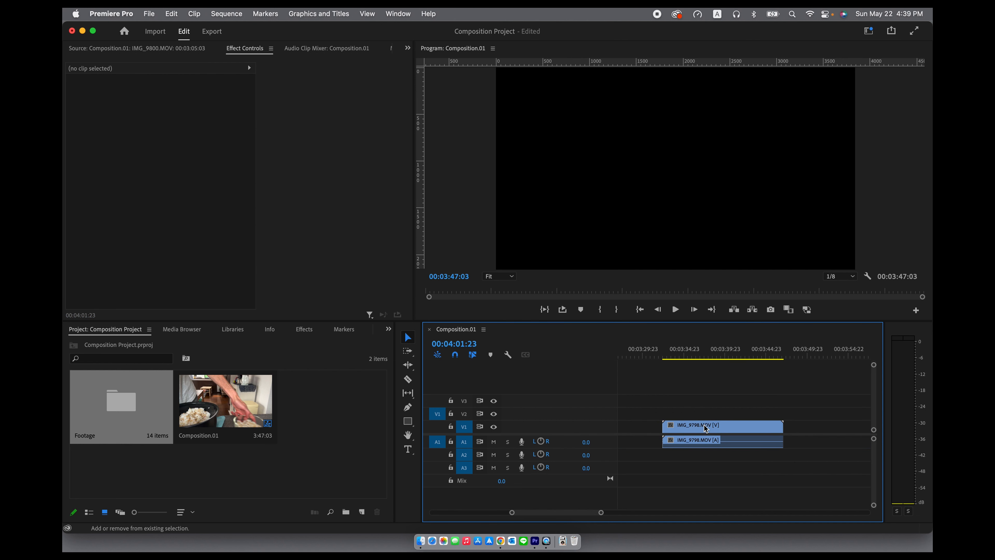
{"action": "key", "text": "minus"}
{"action": "key", "text": "minus"}
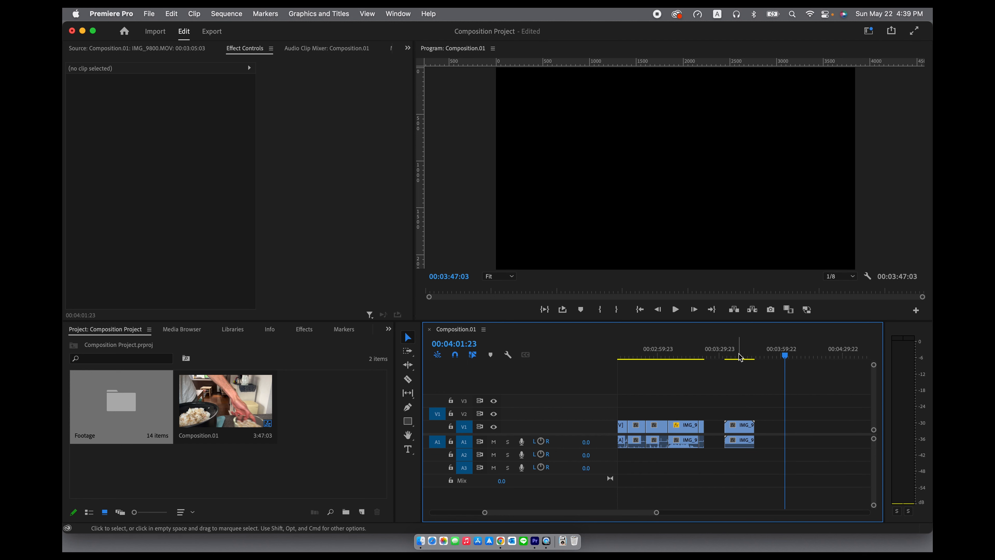
{"action": "mouse_move", "coordinate": [739, 356]}
{"action": "left_mouse_down"}
{"action": "mouse_move", "coordinate": [724, 356]}
{"action": "mouse_move", "coordinate": [752, 356]}
{"action": "mouse_move", "coordinate": [727, 358]}
{"action": "mouse_move", "coordinate": [750, 355]}
{"action": "mouse_move", "coordinate": [731, 358]}
{"action": "mouse_move", "coordinate": [739, 356]}
{"action": "left_mouse_up"}
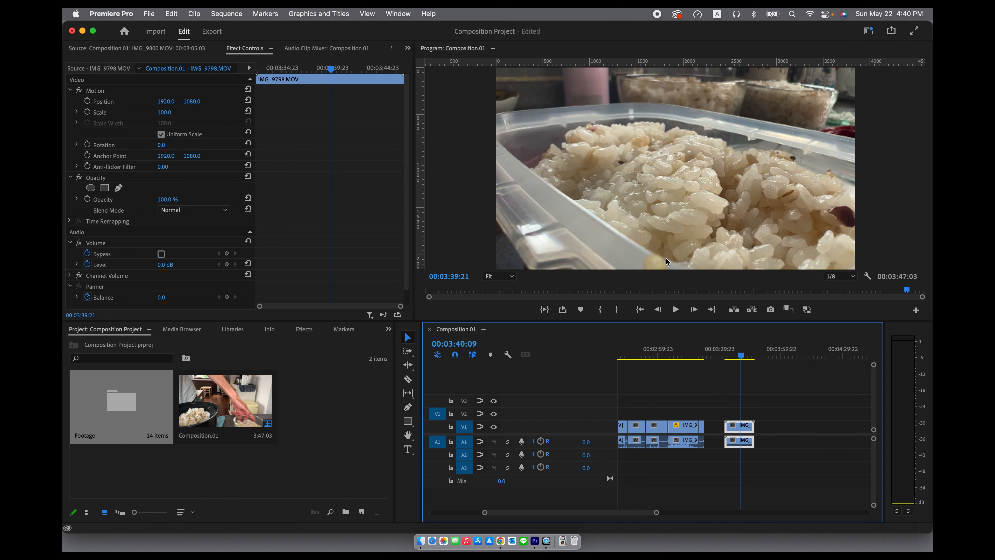
{"action": "left_click", "coordinate": [740, 358]}
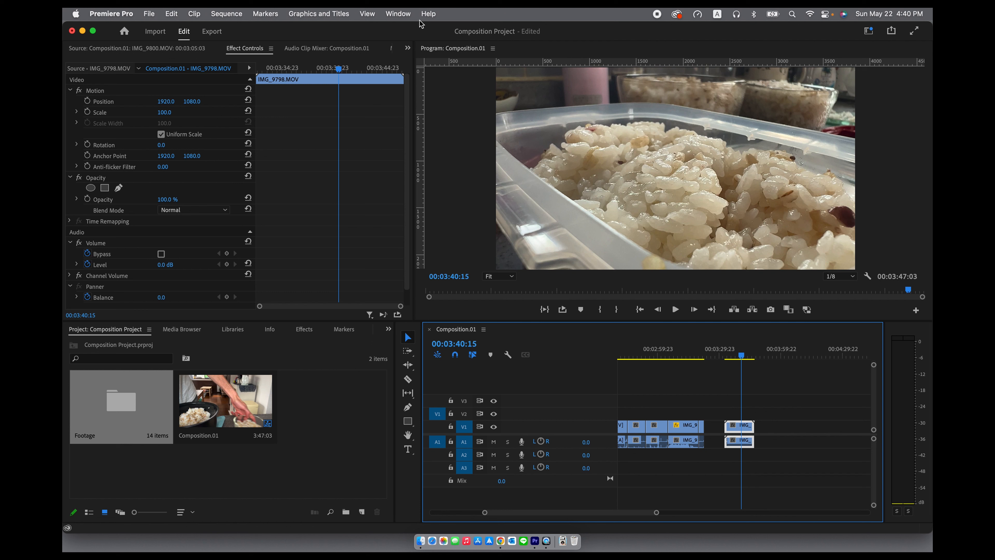
Switch the layout to the Effects workspace
{"action": "left_click", "coordinate": [397, 14]}
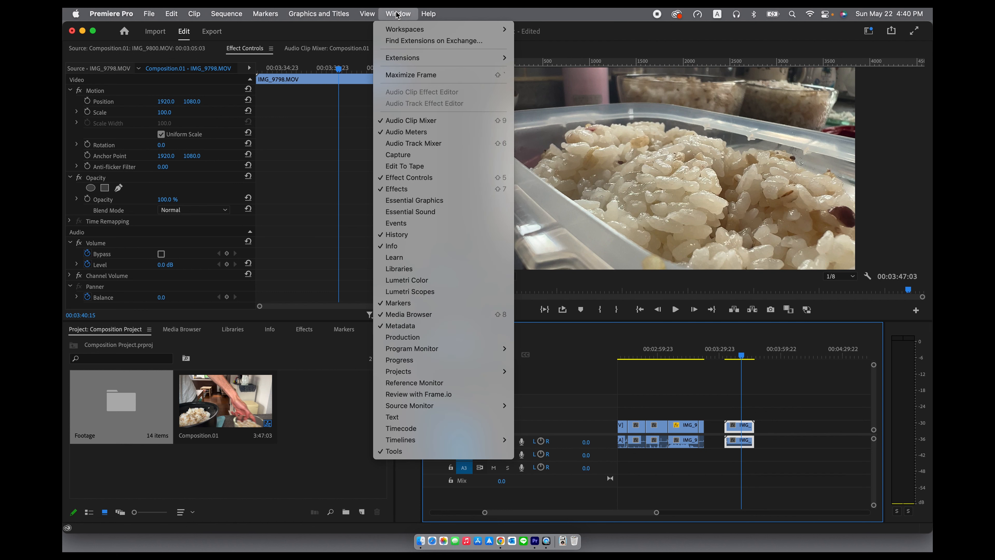
{"action": "mouse_move", "coordinate": [411, 31]}
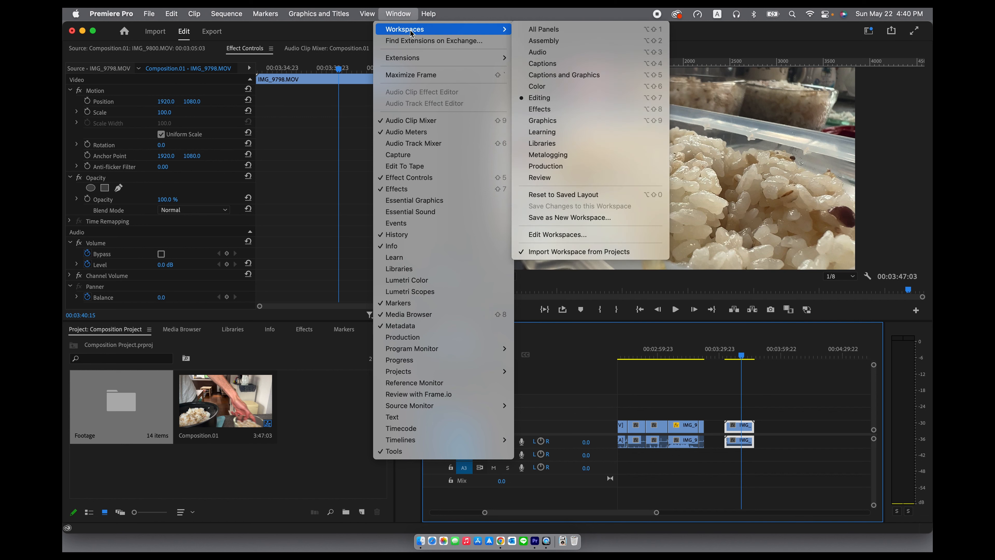
{"action": "left_click", "coordinate": [602, 110]}
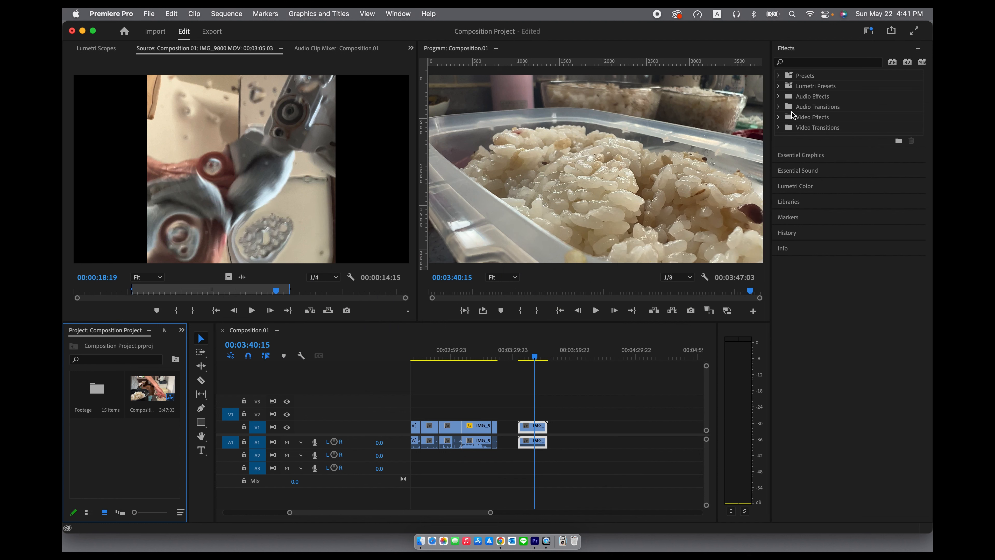
Search the effects for "warp" and apply the Warp Stabilizer video effect to the IMG_9798.MOV clip
{"action": "left_click", "coordinate": [779, 117]}
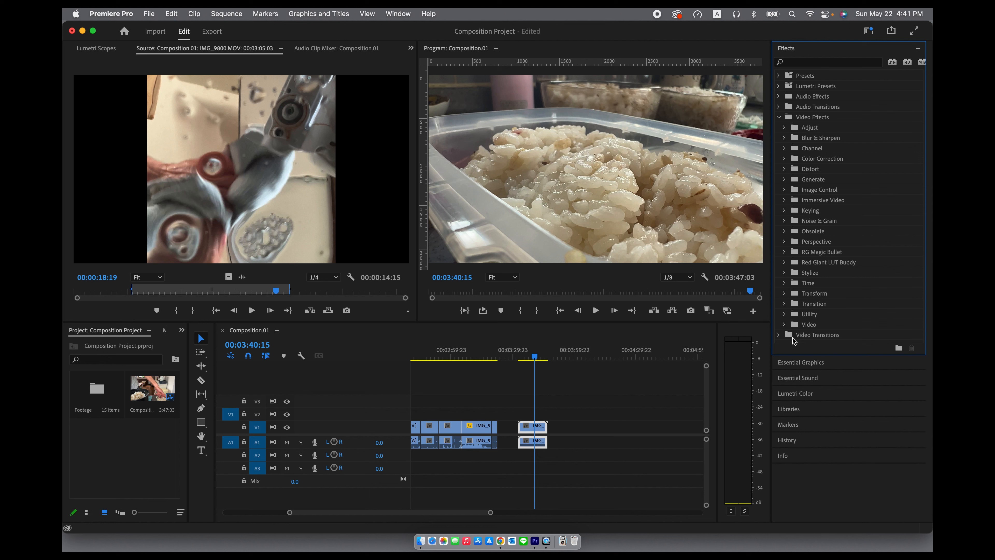
{"action": "left_click", "coordinate": [779, 335]}
{"action": "scroll", "coordinate": [814, 305], "scroll_direction": "down", "scroll_amount": 1}
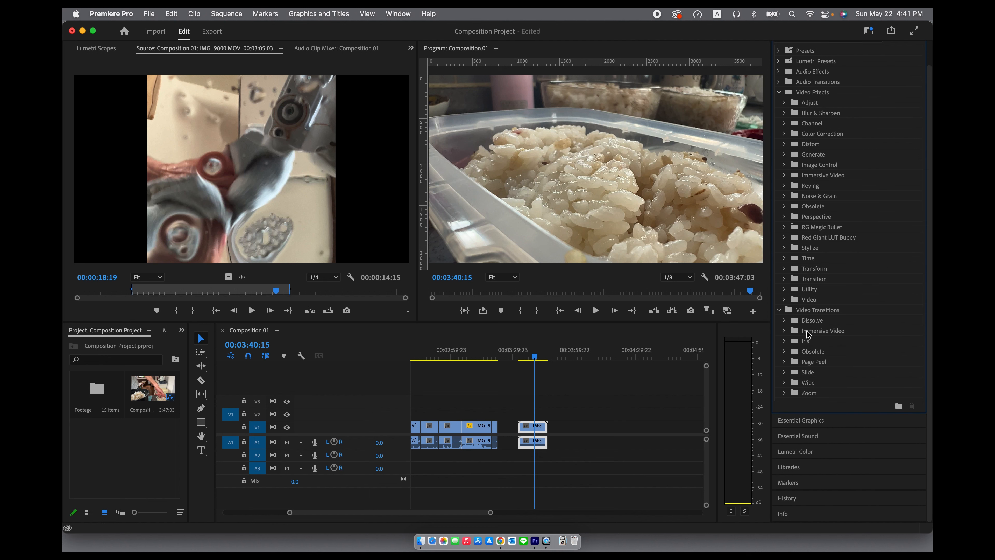
{"action": "left_click", "coordinate": [779, 310]}
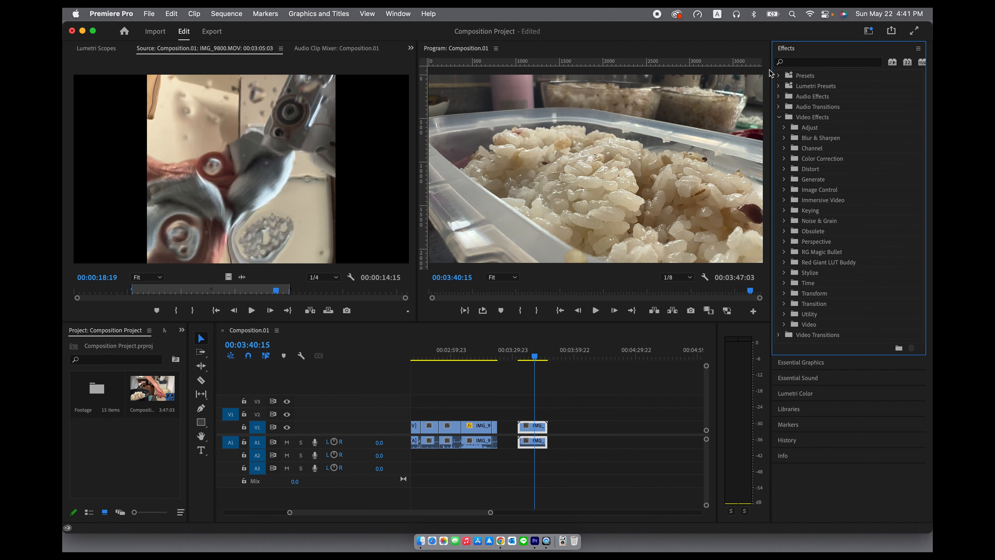
{"action": "left_click", "coordinate": [812, 61]}
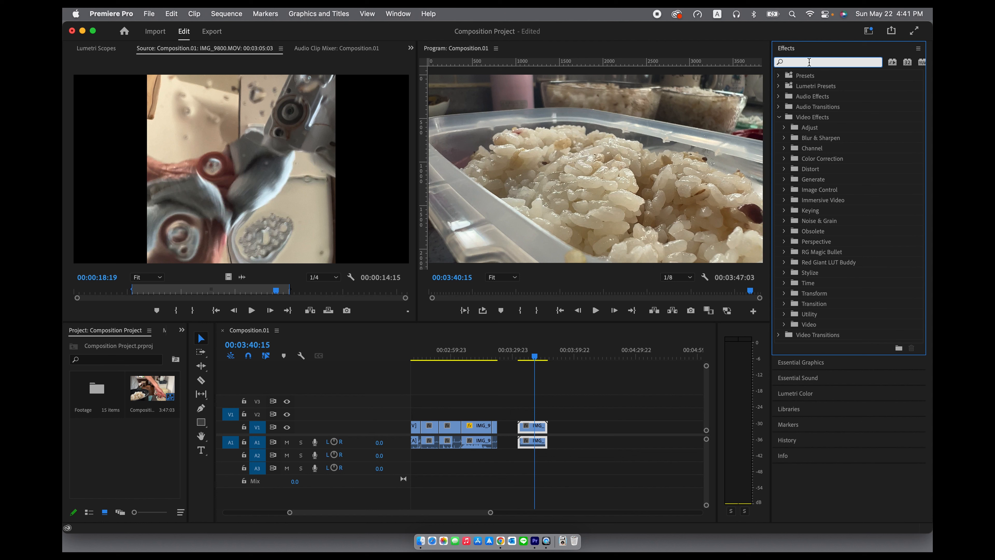
{"action": "type", "text": "warp"}
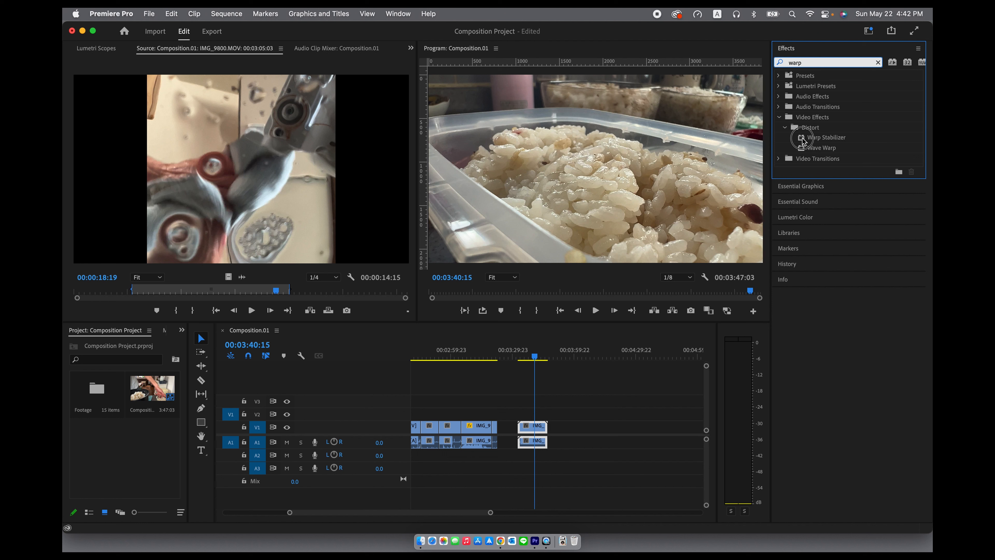
{"action": "left_click_drag", "start_coordinate": [802, 140], "coordinate": [535, 428]}
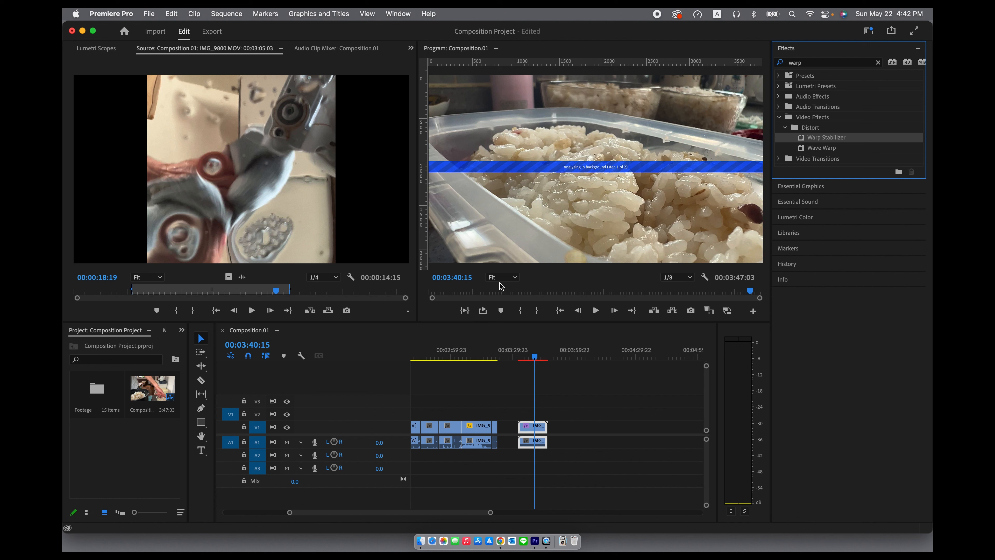
Show the Effect Controls of IMG_9798.MOV and scrub the stabilized clip to 00:03:35:20 to check its motion
{"action": "left_click", "coordinate": [411, 49]}
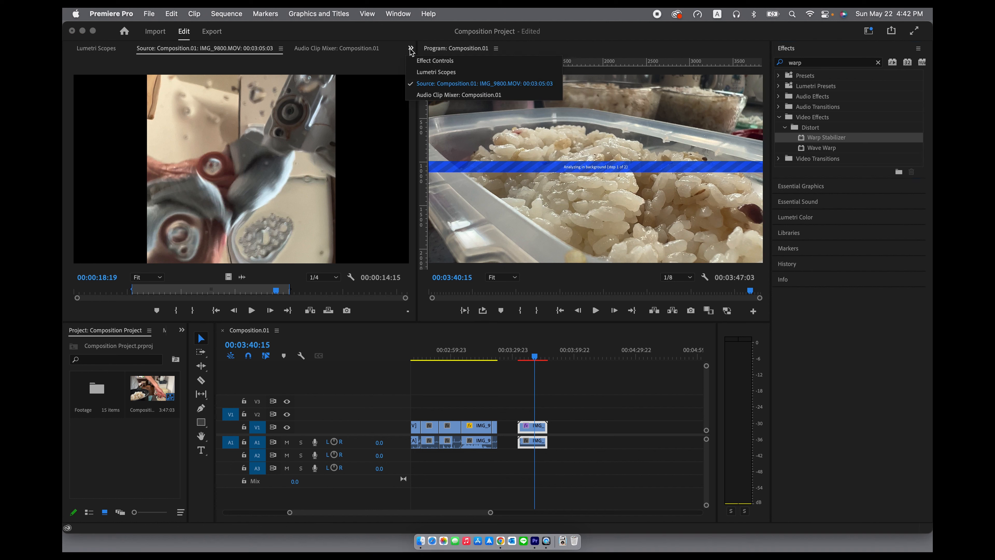
{"action": "left_click", "coordinate": [427, 62]}
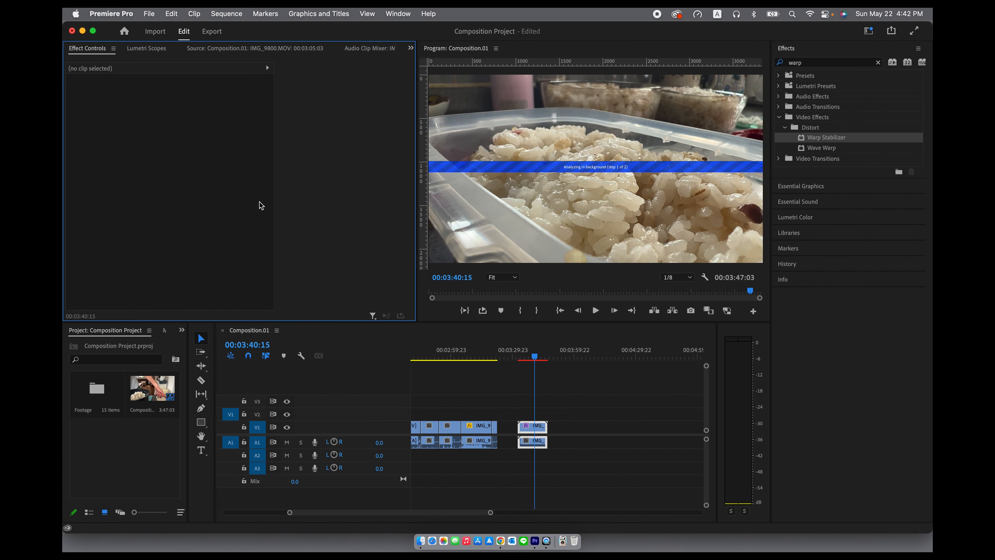
{"action": "left_click", "coordinate": [536, 426]}
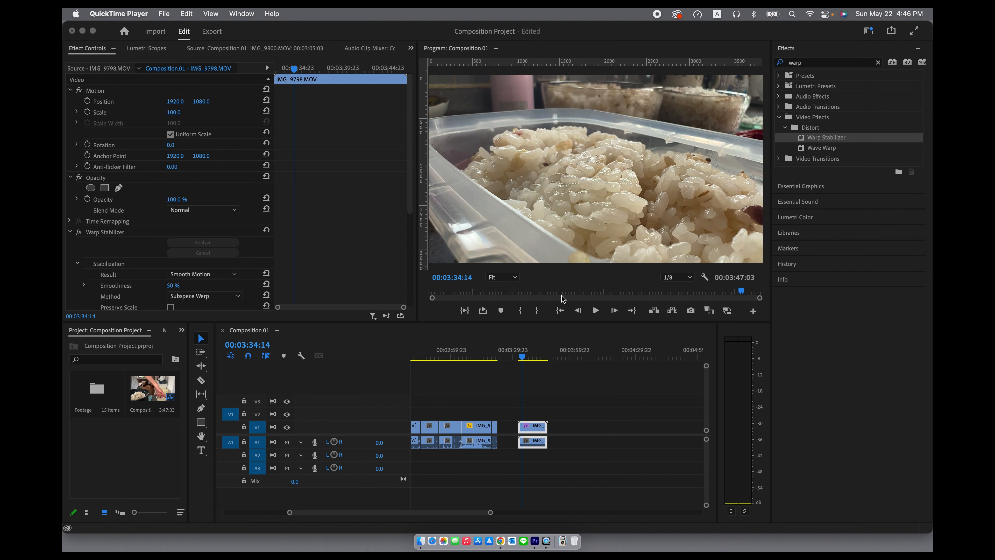
{"action": "left_click", "coordinate": [526, 357]}
{"action": "mouse_move", "coordinate": [525, 358]}
{"action": "left_mouse_down"}
{"action": "mouse_move", "coordinate": [538, 357]}
{"action": "mouse_move", "coordinate": [524, 361]}
{"action": "left_mouse_up"}
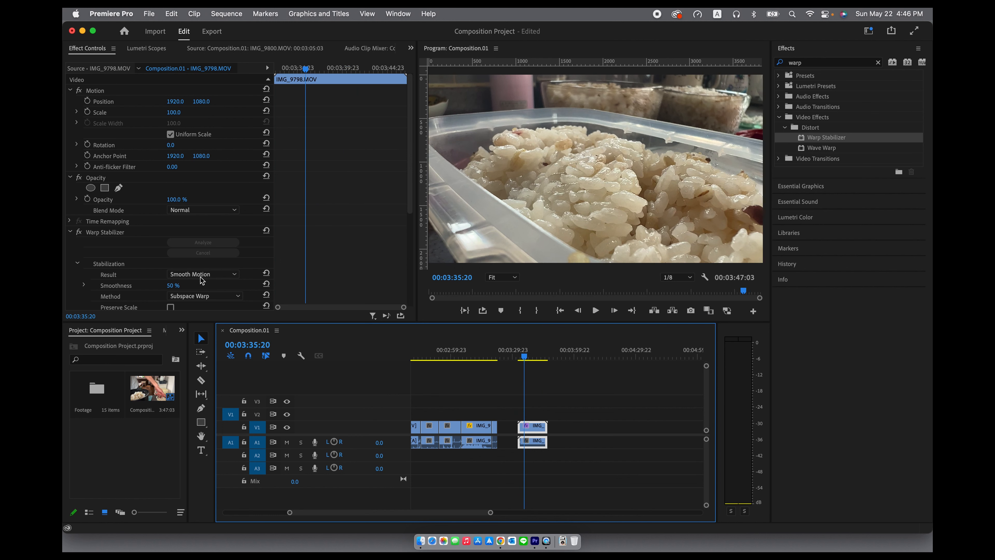
Set the Warp Stabilizer's Result to No Motion and scrub to 00:03:37:02 to check the footage
{"action": "left_click", "coordinate": [221, 277]}
{"action": "left_click", "coordinate": [199, 295]}
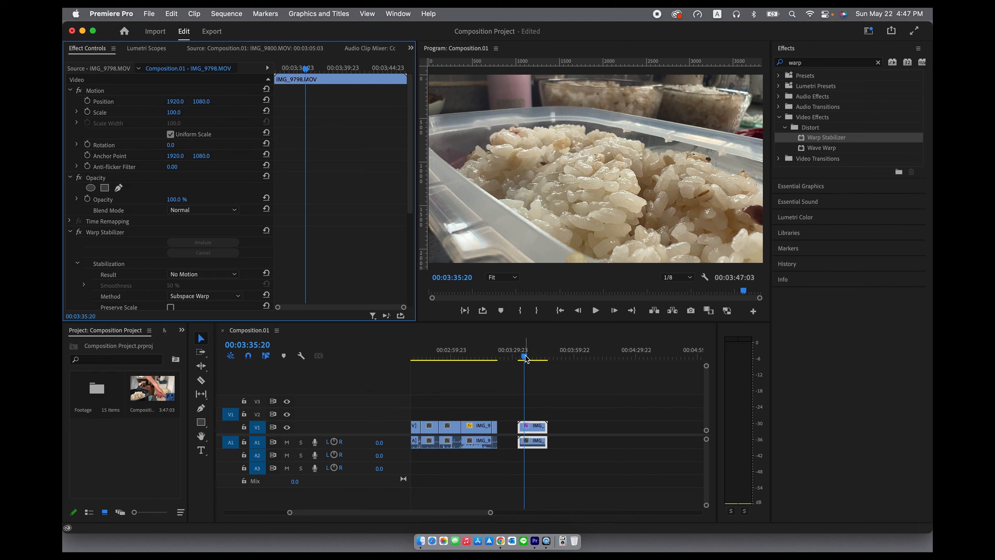
{"action": "mouse_move", "coordinate": [525, 359]}
{"action": "left_mouse_down"}
{"action": "mouse_move", "coordinate": [540, 358]}
{"action": "mouse_move", "coordinate": [515, 360]}
{"action": "mouse_move", "coordinate": [526, 359]}
{"action": "left_mouse_up"}
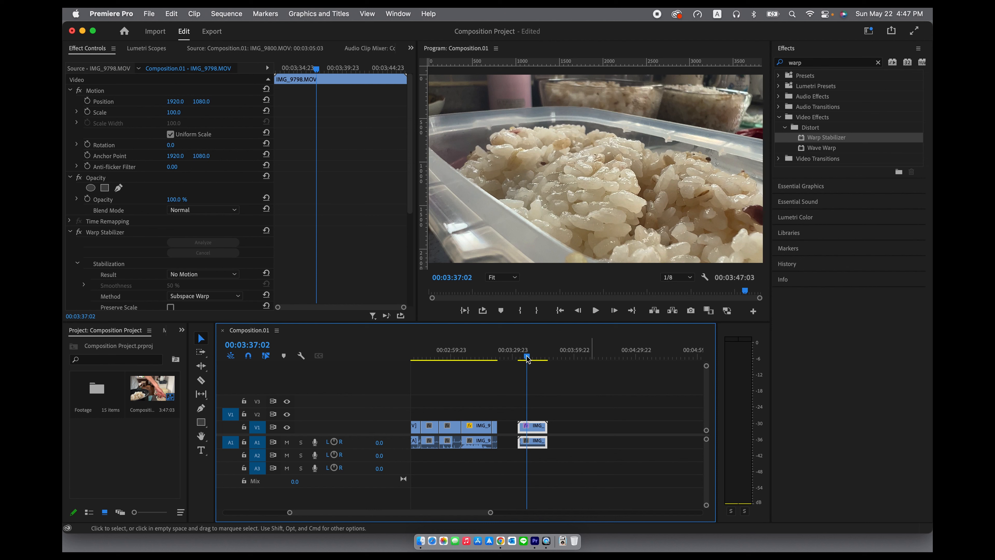
Play back the stabilized IMG_9798.MOV clip and return the playhead to 00:03:37:20
{"action": "mouse_move", "coordinate": [524, 359]}
{"action": "left_mouse_down"}
{"action": "mouse_move", "coordinate": [545, 361]}
{"action": "mouse_move", "coordinate": [521, 362]}
{"action": "left_mouse_up"}
{"action": "key", "text": "space"}
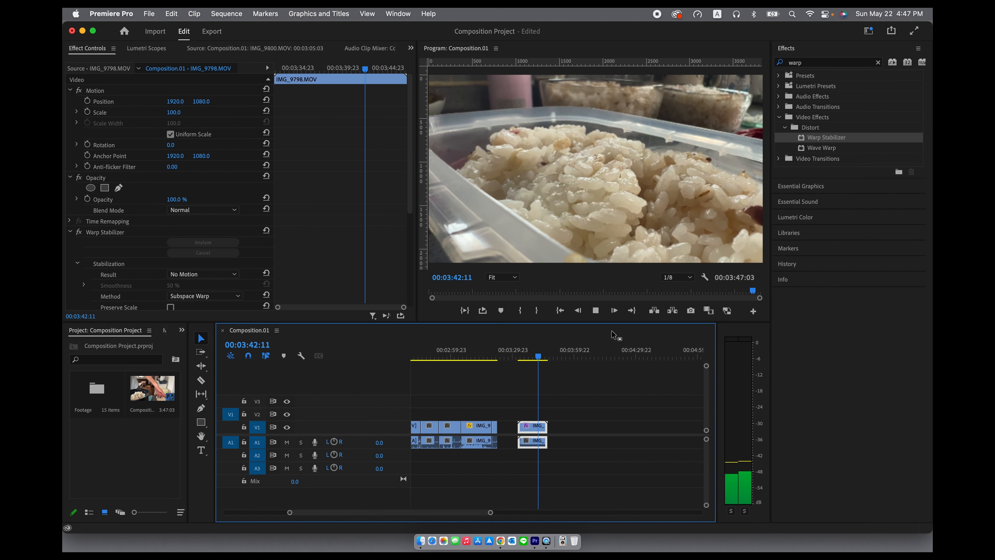
{"action": "key", "text": "space"}
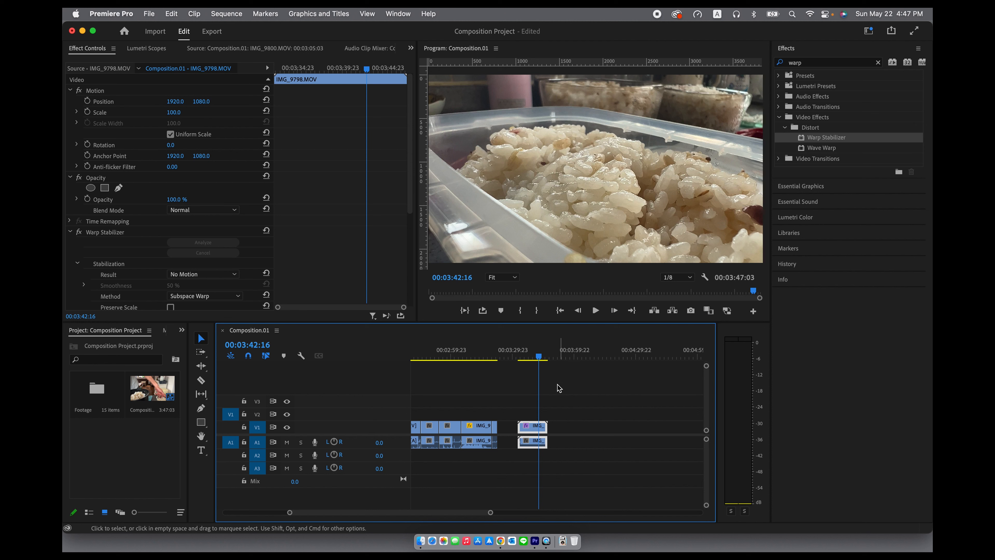
{"action": "left_click_drag", "start_coordinate": [535, 360], "coordinate": [530, 359]}
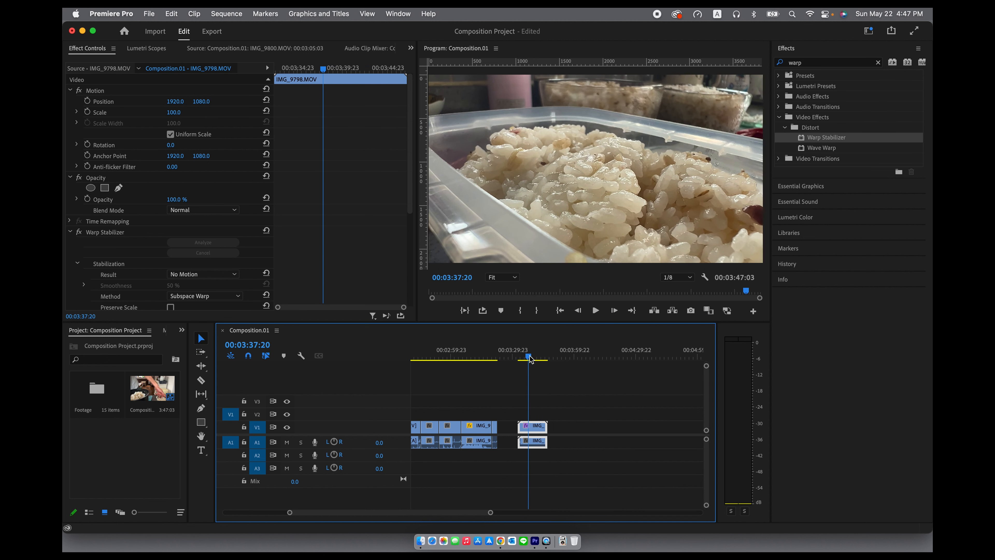
Compare IMG_9798.MOV with Warp Stabilizer switched off and back on, and collapse the effect's settings
{"action": "left_click", "coordinate": [80, 233]}
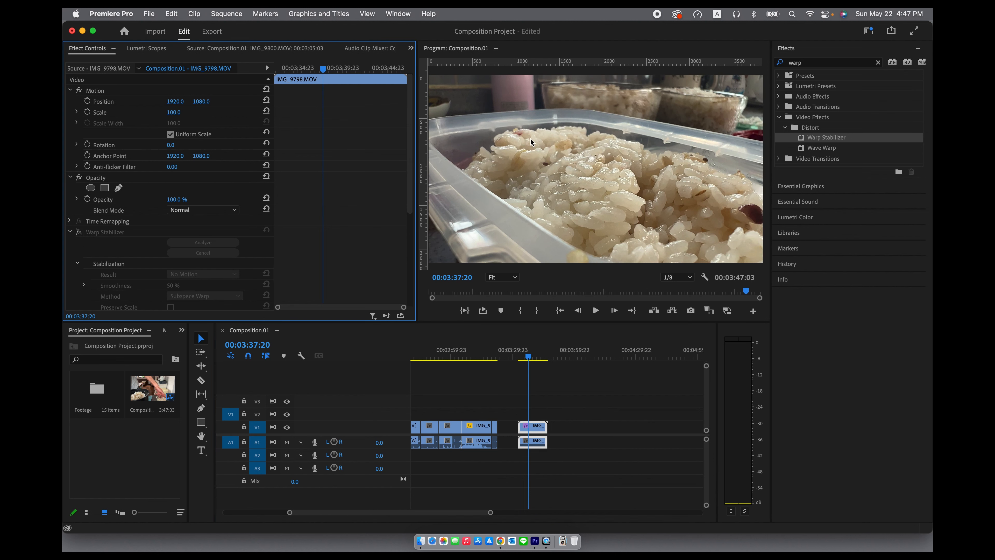
{"action": "left_click", "coordinate": [80, 233]}
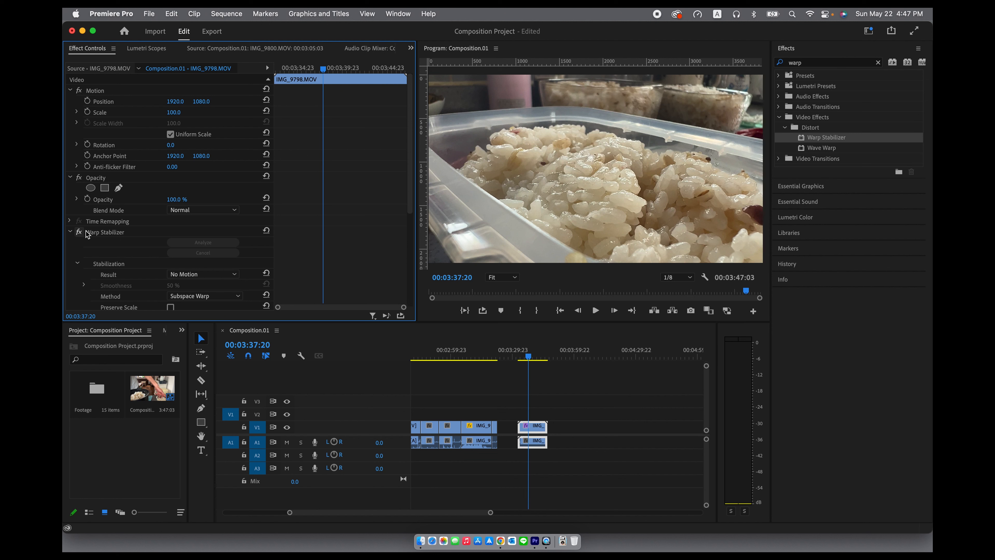
{"action": "left_click", "coordinate": [69, 232]}
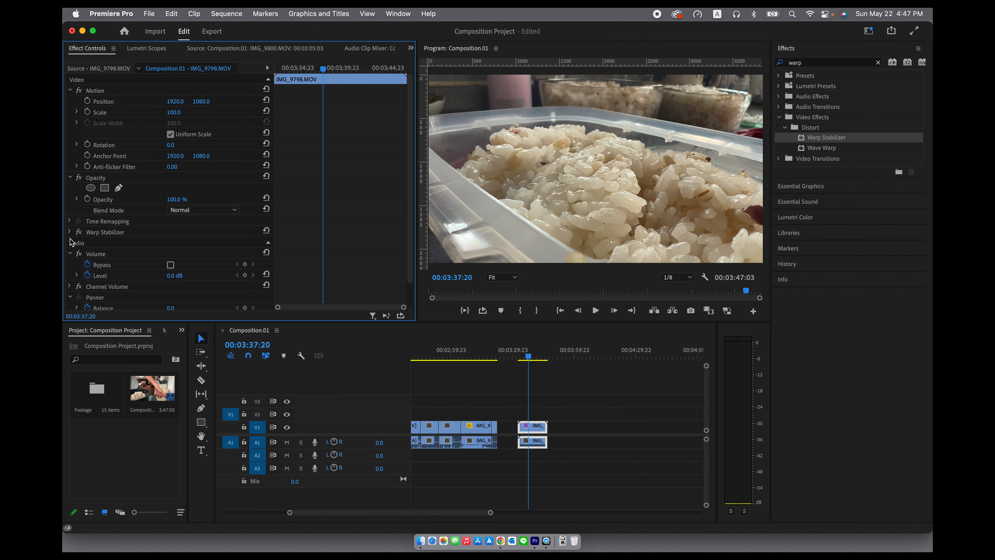
{"action": "left_click", "coordinate": [69, 233]}
{"action": "left_click", "coordinate": [69, 233]}
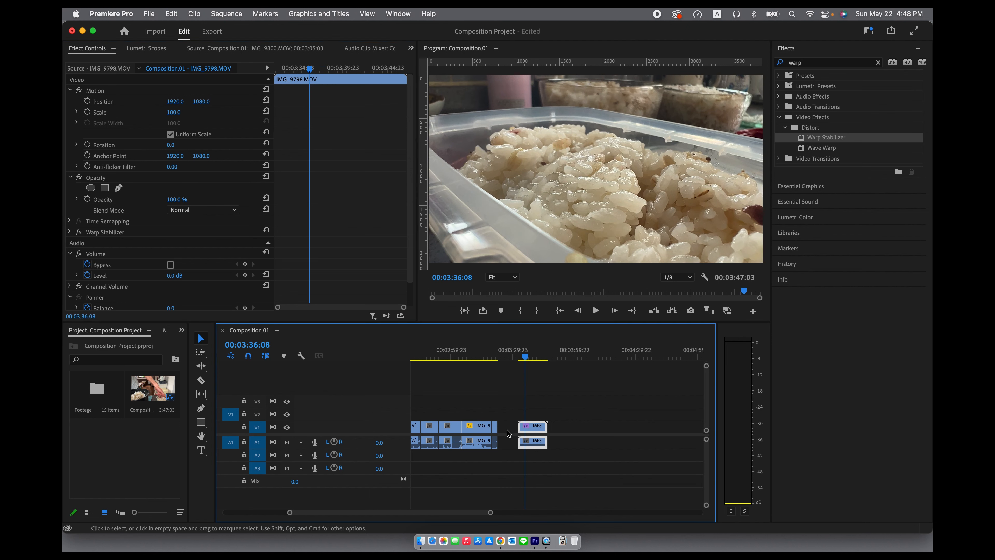
Close the gap before the final IMG_9798.MOV clip and the empty gap at the start of the sequence on V1
{"action": "left_click", "coordinate": [507, 431]}
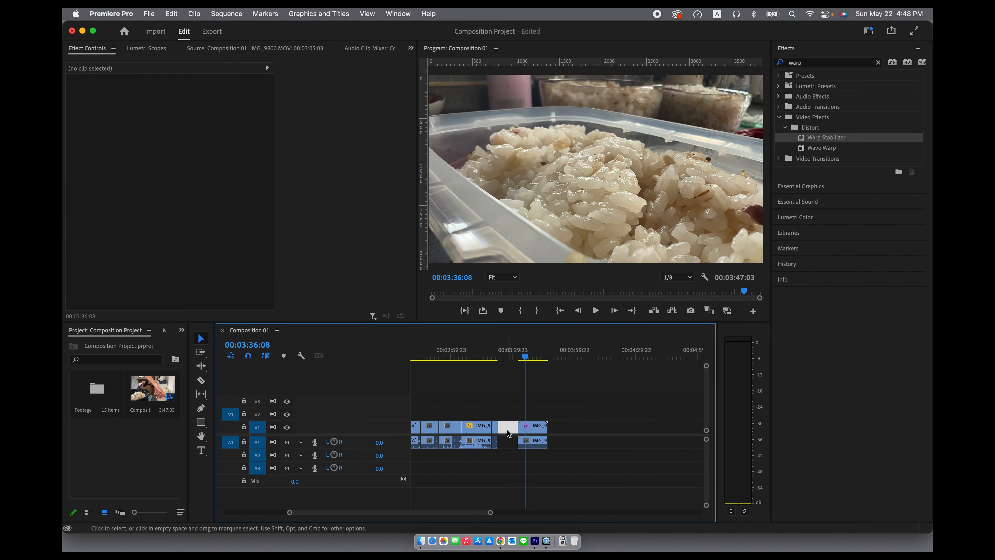
{"action": "key", "text": "Delete"}
{"action": "left_click_drag", "start_coordinate": [524, 349], "coordinate": [392, 360]}
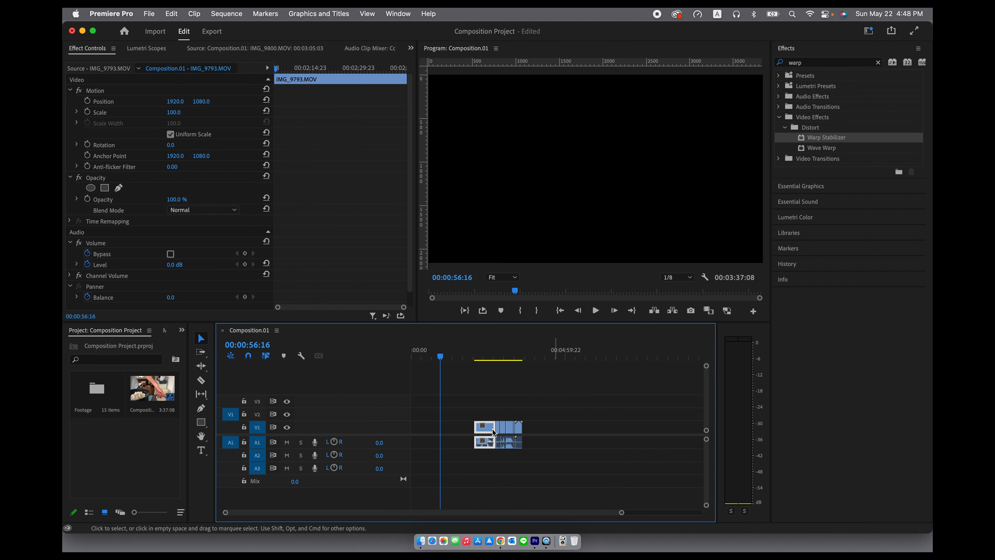
{"action": "left_click", "coordinate": [427, 432]}
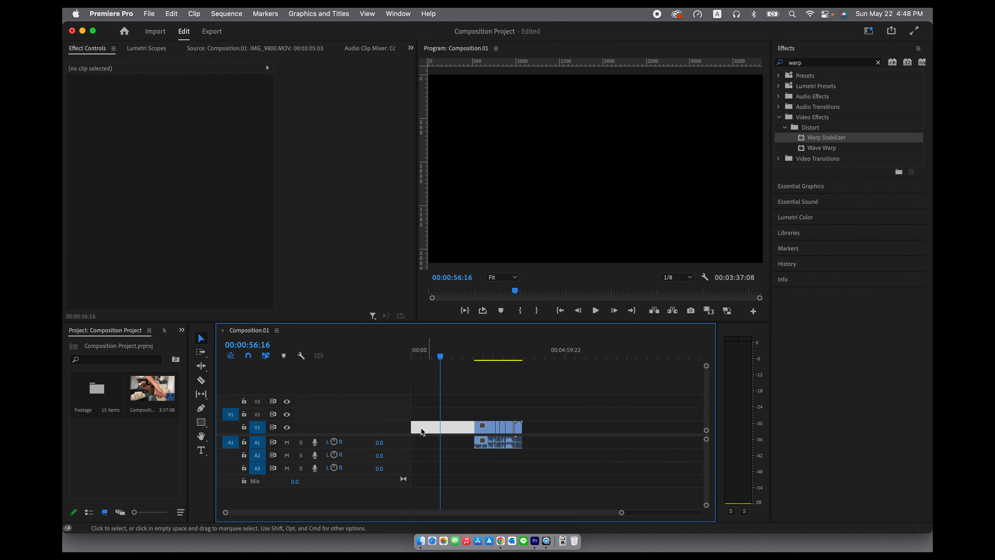
{"action": "key", "text": "Delete"}
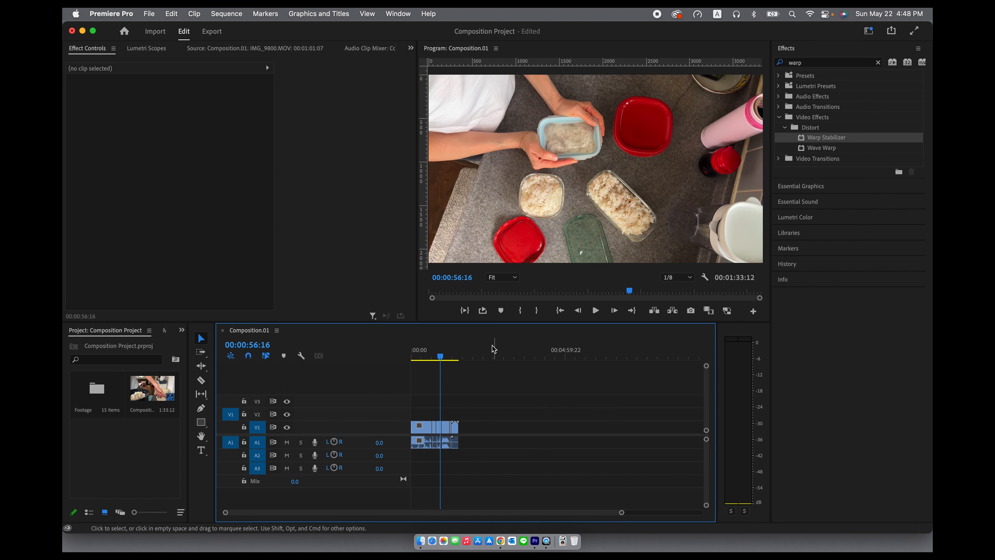
Scrub through the tightened sequence from its start to its end and back to 00:00:53:22 to review the cut
{"action": "left_click_drag", "start_coordinate": [440, 356], "coordinate": [407, 364]}
{"action": "left_click_drag", "start_coordinate": [455, 359], "coordinate": [460, 357]}
{"action": "key", "text": "="}
{"action": "key", "text": "="}
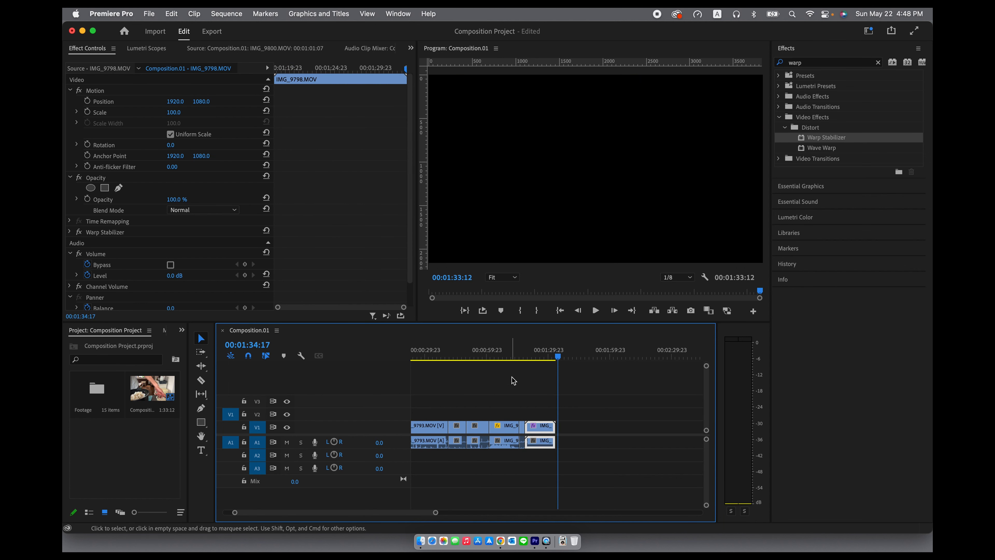
{"action": "left_click", "coordinate": [557, 358]}
{"action": "left_click_drag", "start_coordinate": [556, 355], "coordinate": [473, 358]}
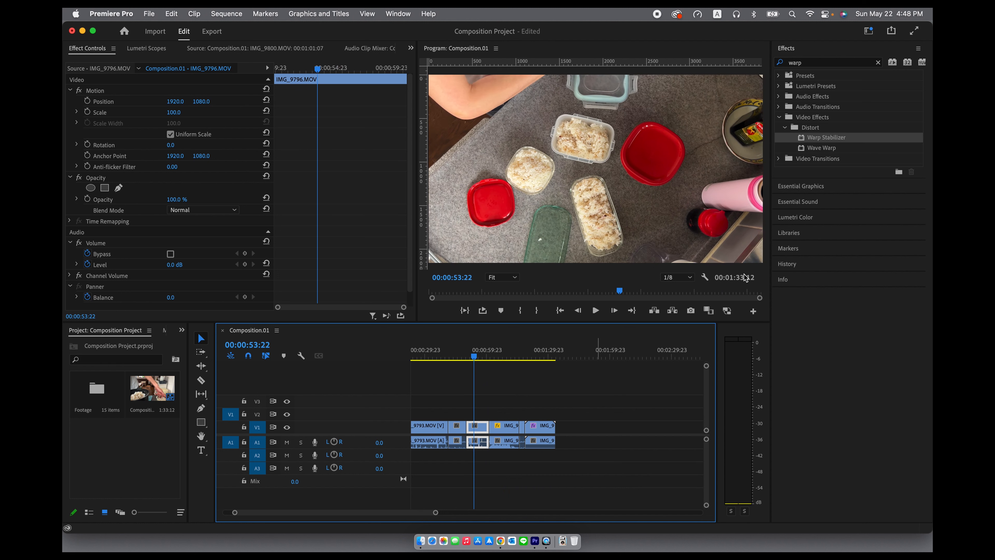